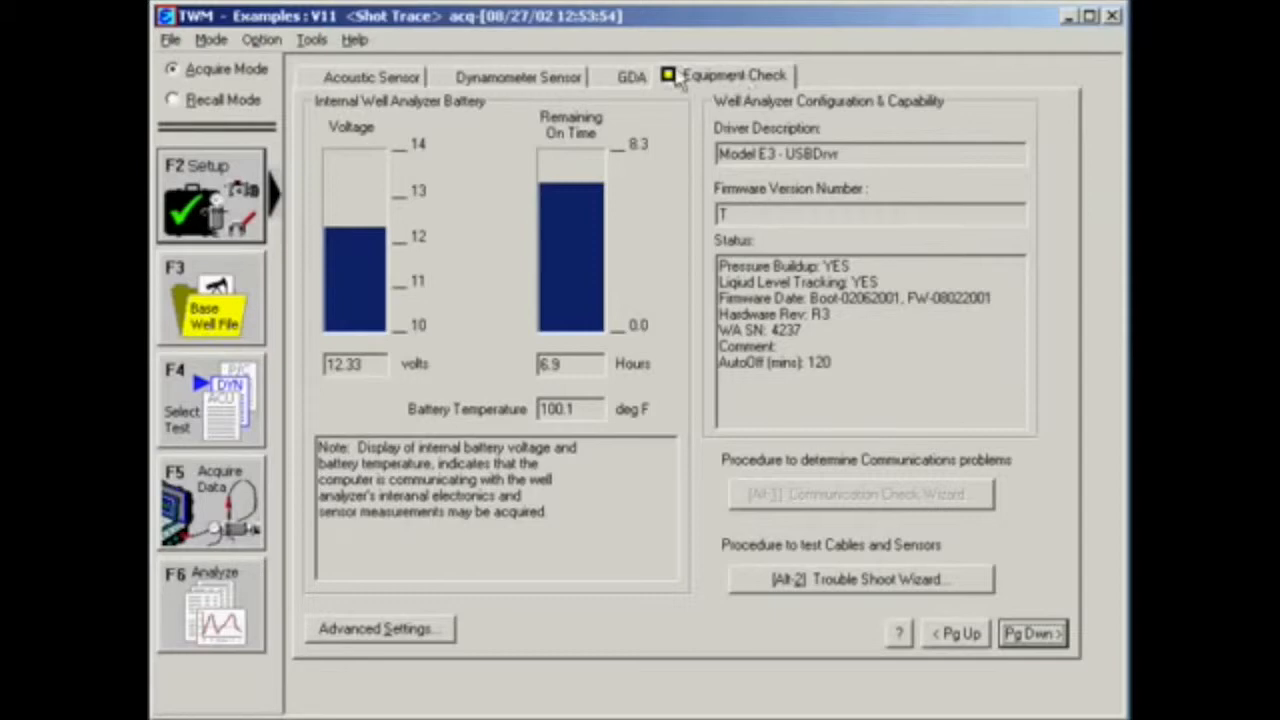
Select pressure transducer PT4350 and the Explosion pulse type for the acoustic sensor, checking the gun serial number.
click(372, 78)
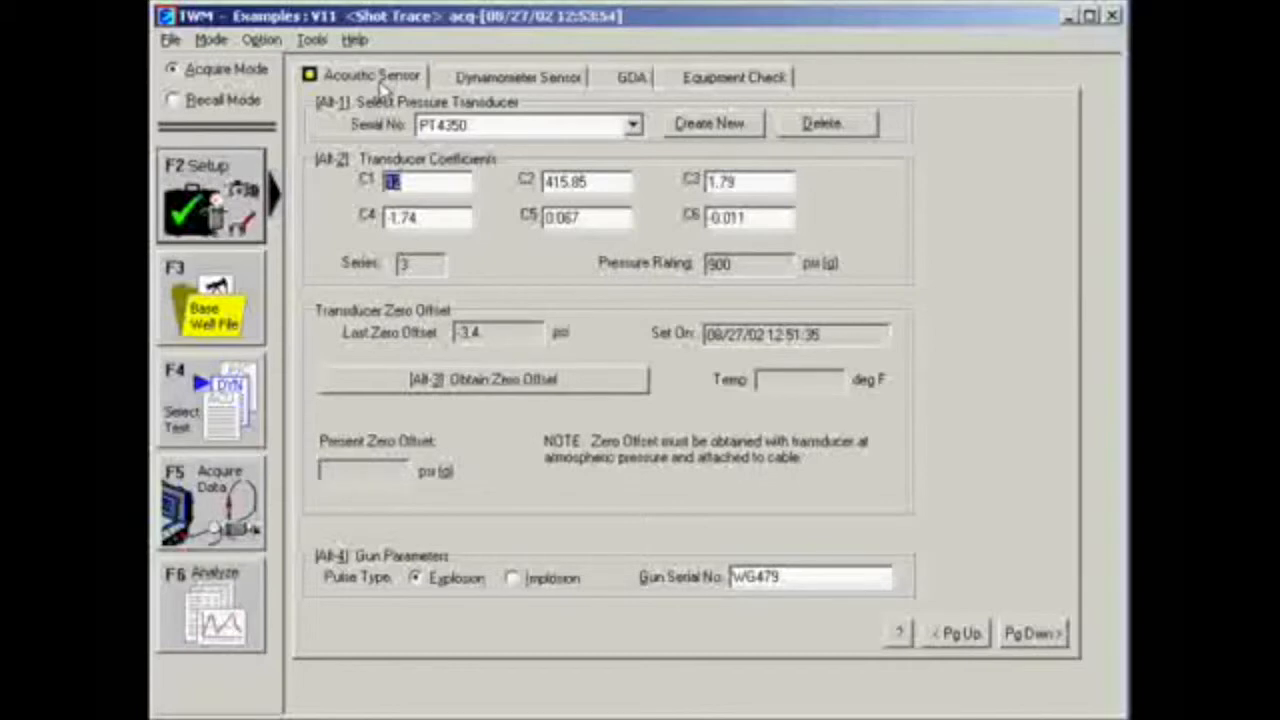
click(632, 125)
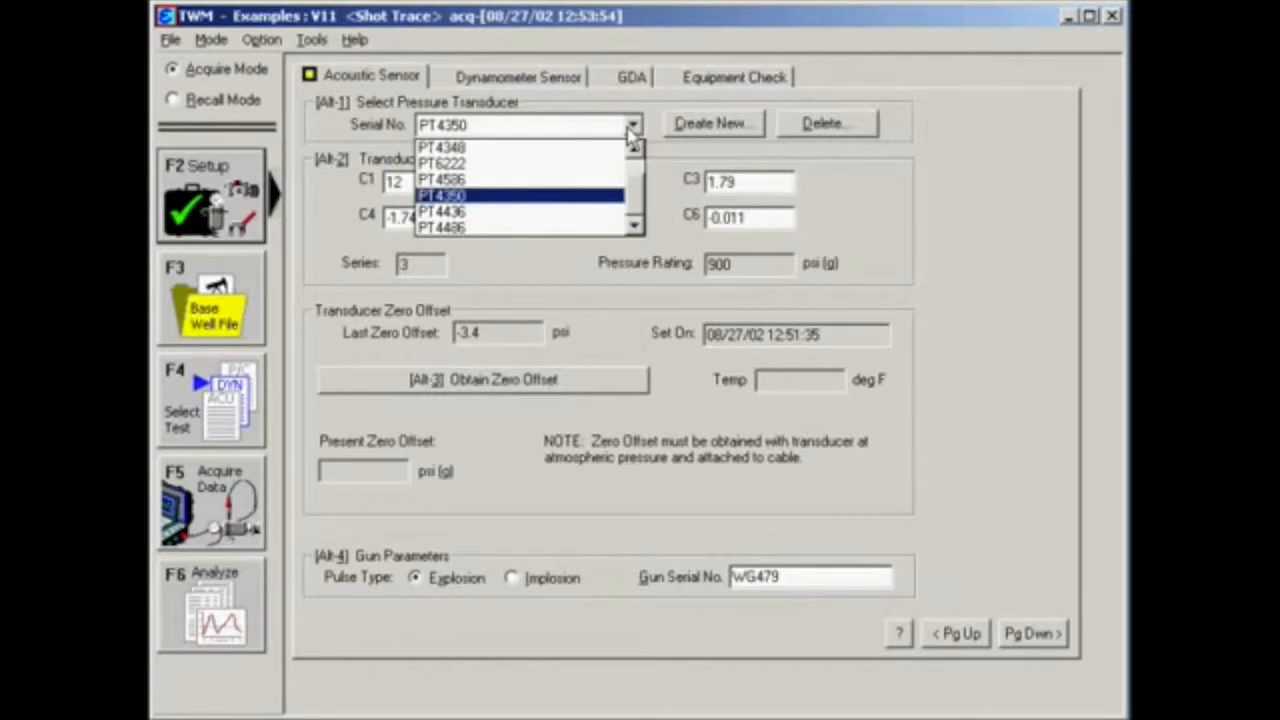
click(538, 196)
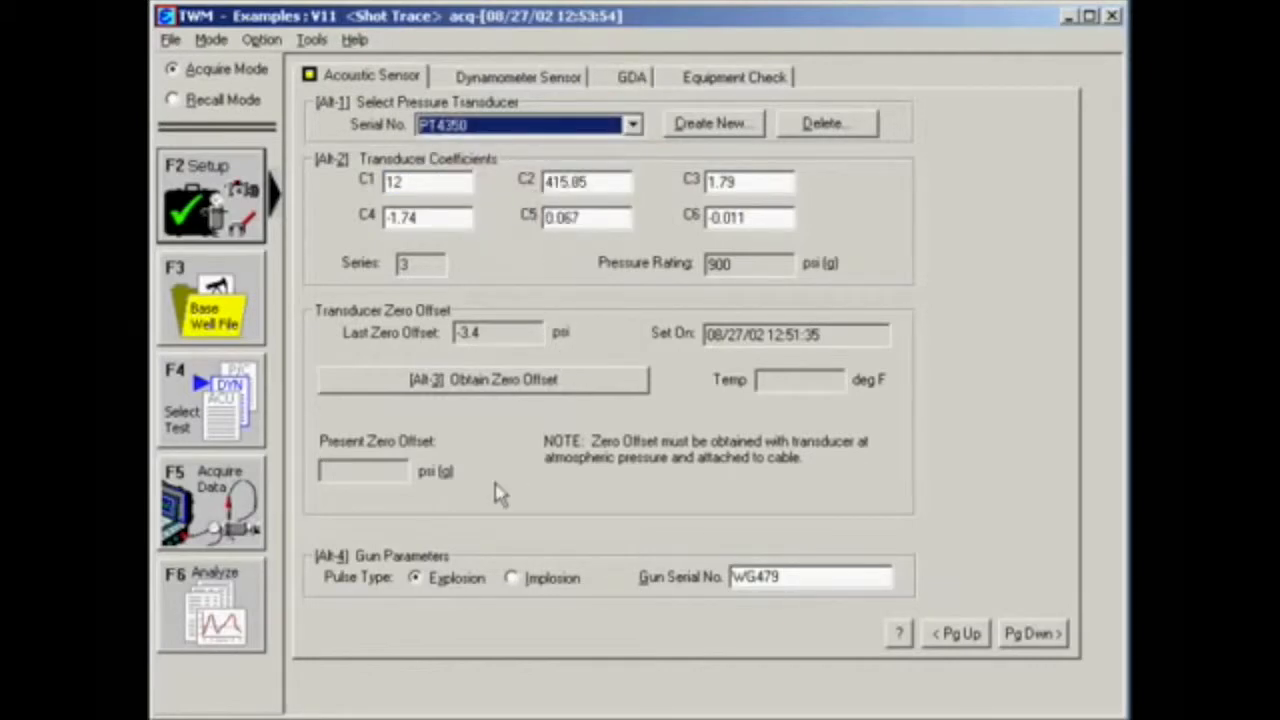
click(462, 582)
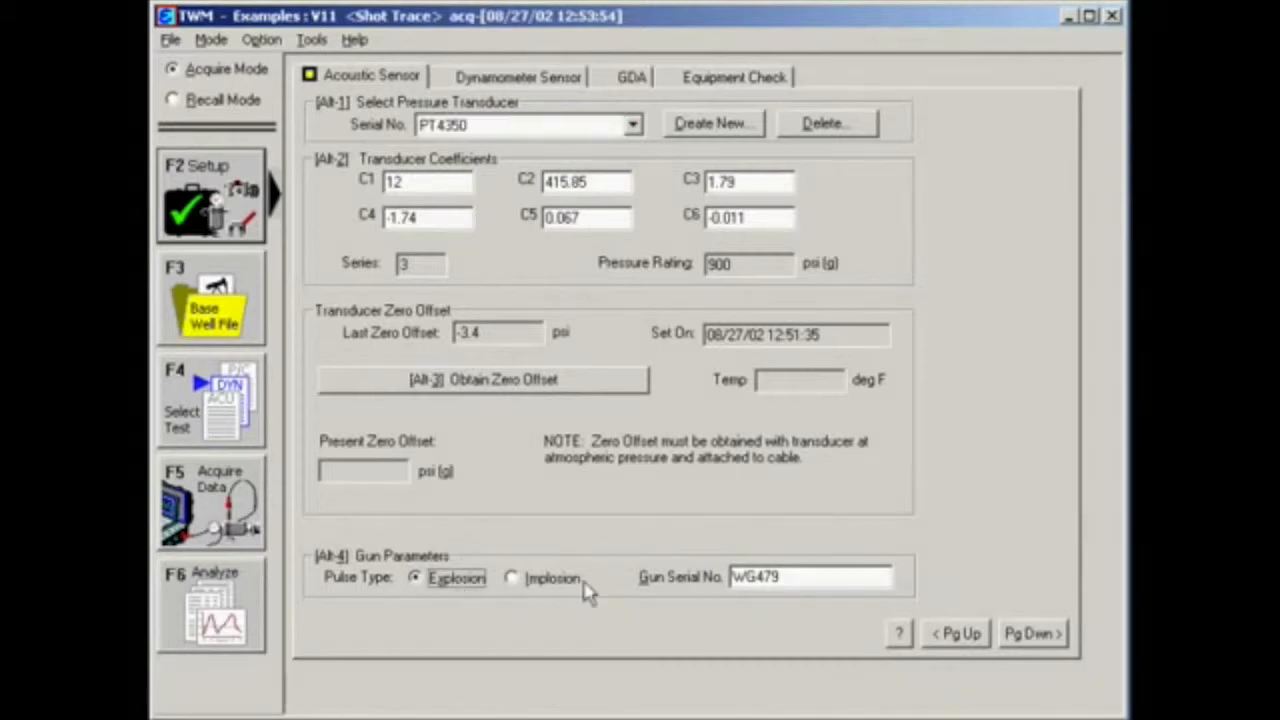
click(799, 577)
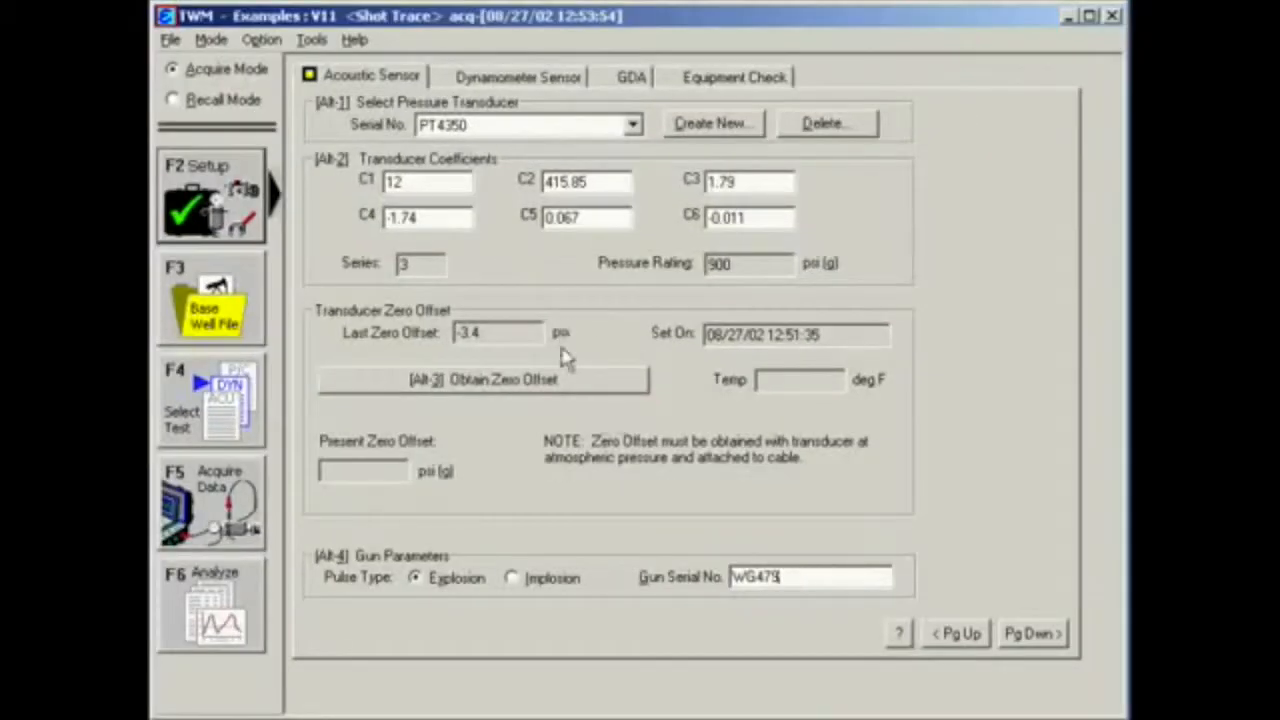
Obtain the pressure transducer's zero offset and update it with the present reading.
click(567, 388)
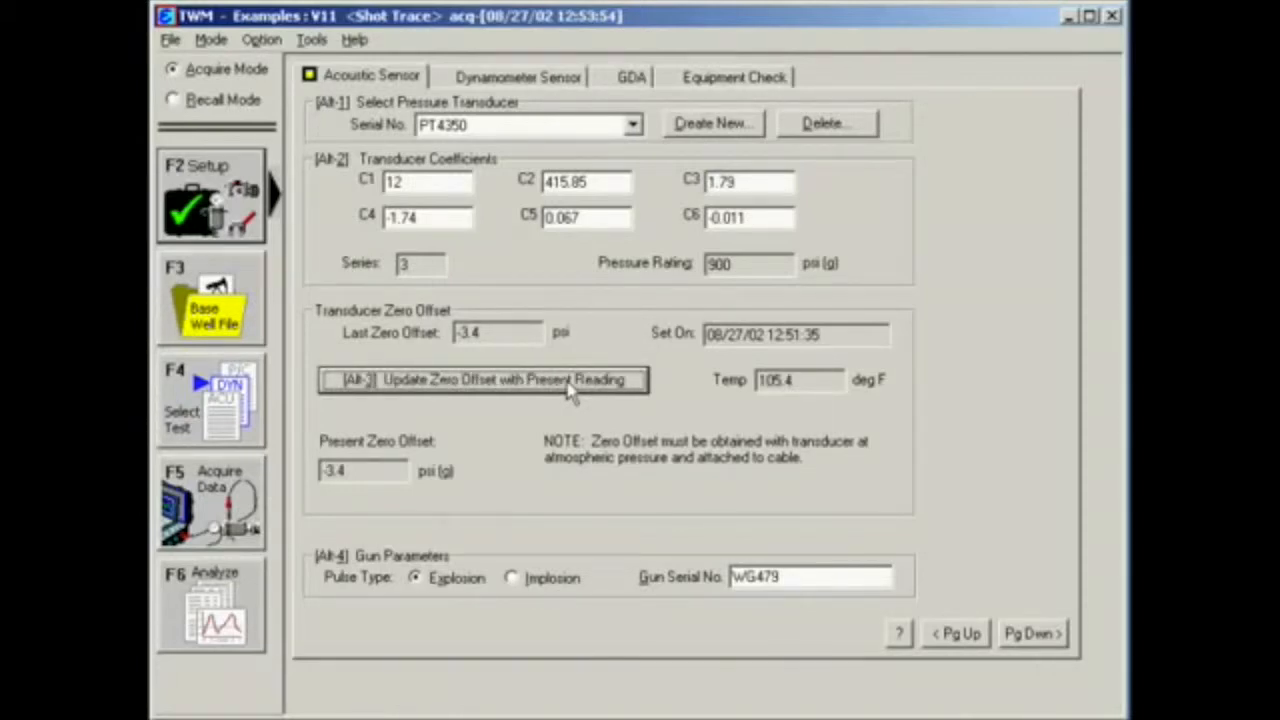
click(570, 388)
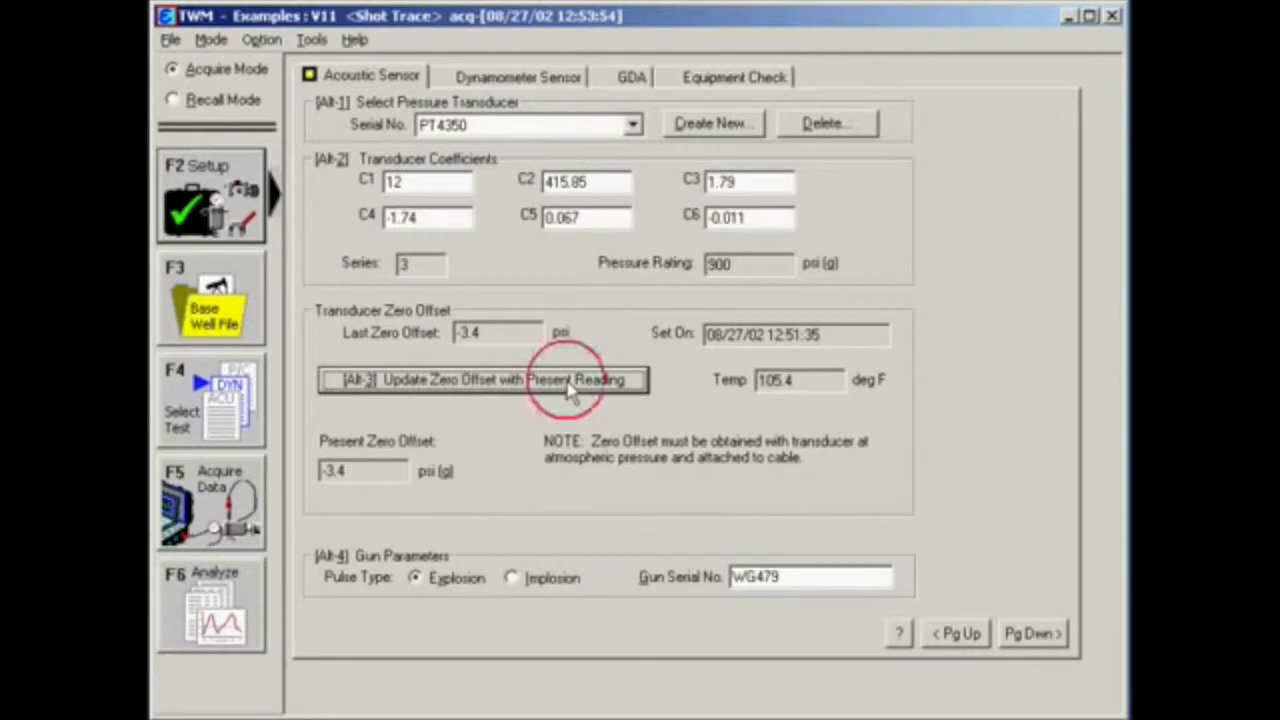
Open the base well file V11 from the Examples group.
click(258, 312)
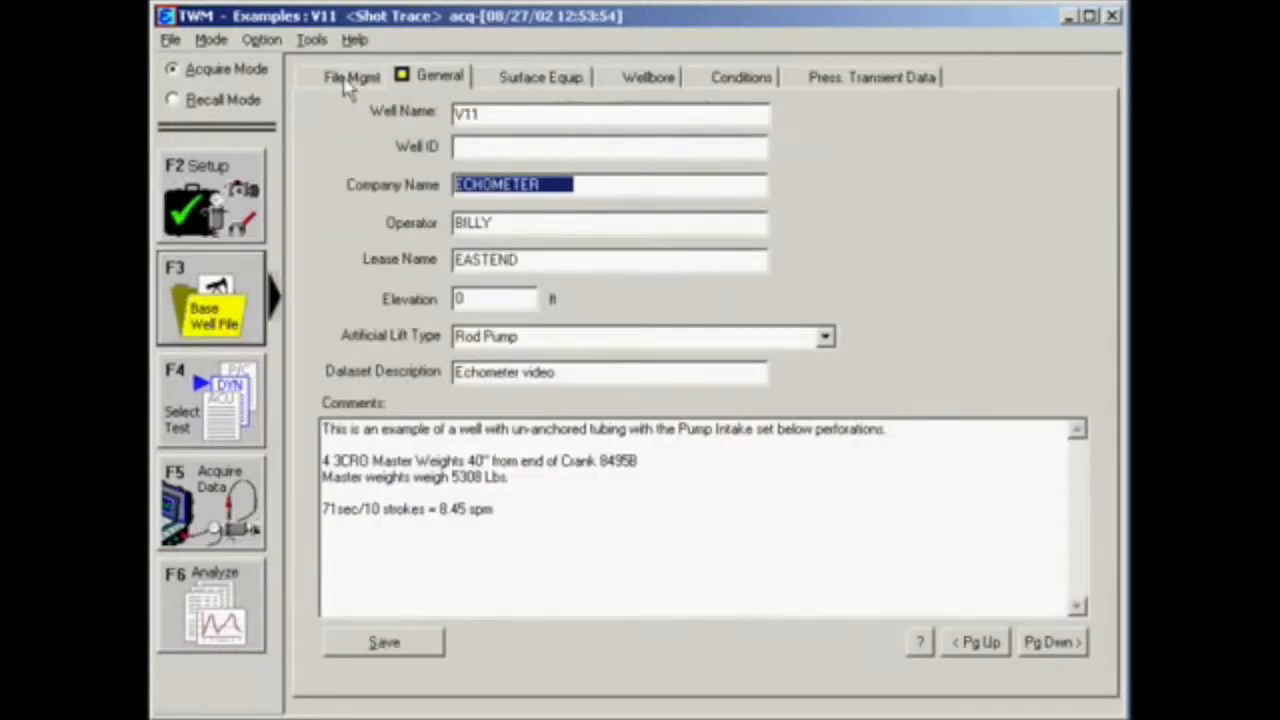
click(350, 80)
click(364, 275)
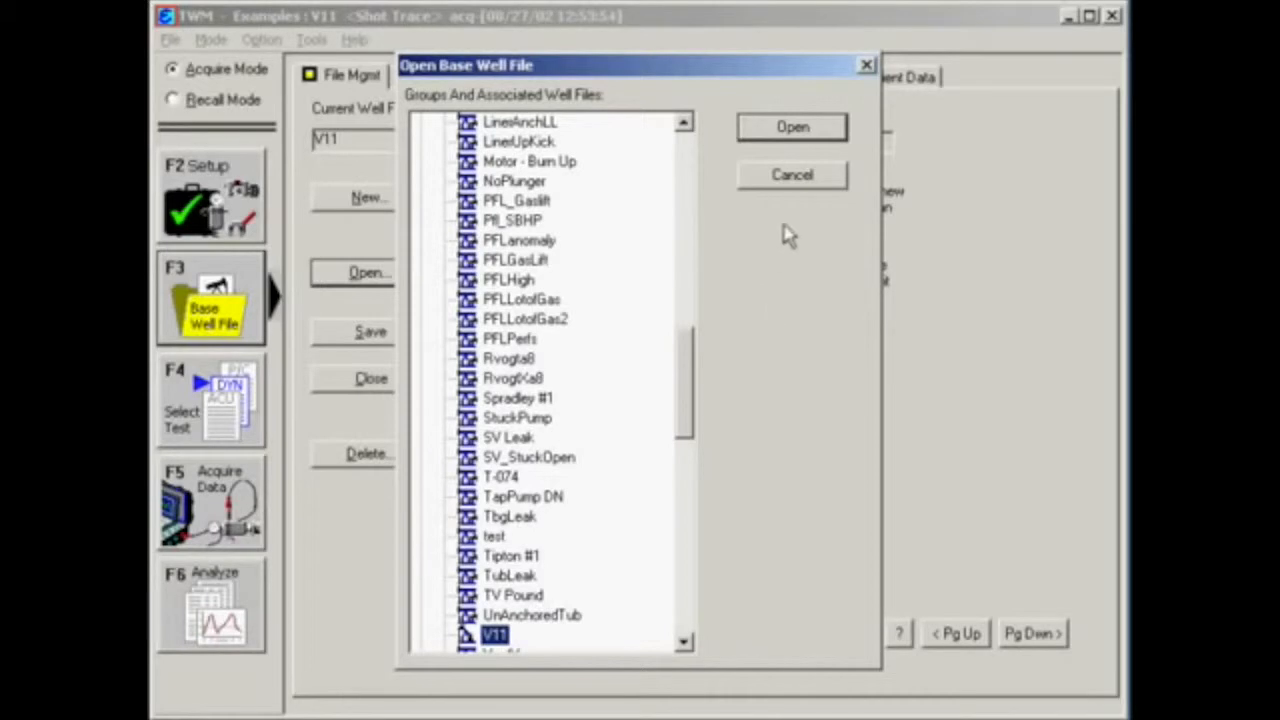
click(812, 128)
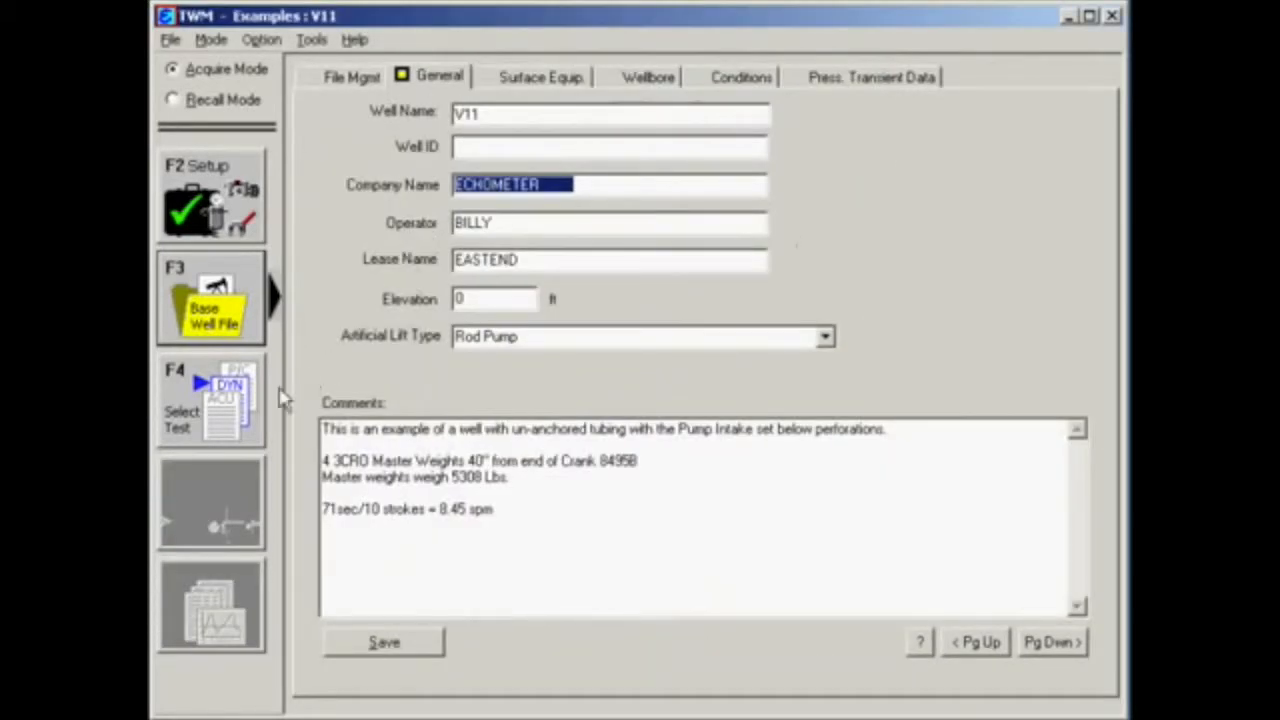
Choose the acoustic test, start acquiring data and fire the shot with the well state Producing.
click(232, 392)
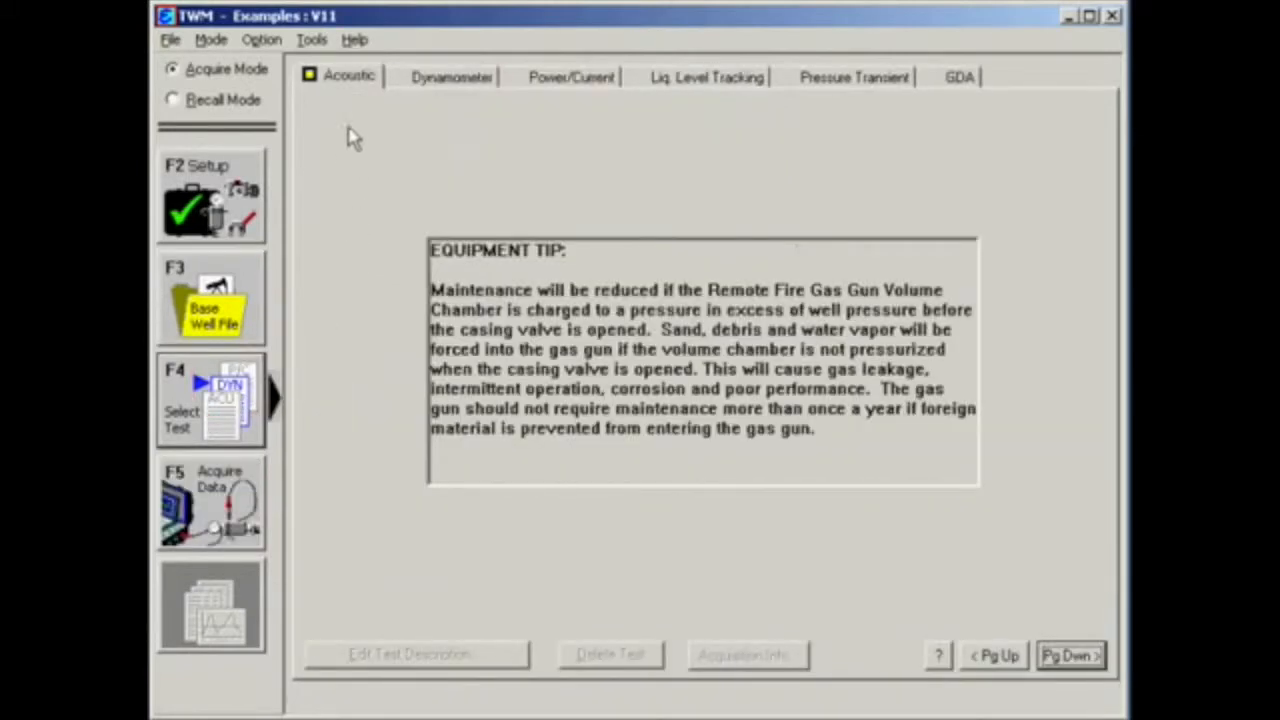
click(348, 80)
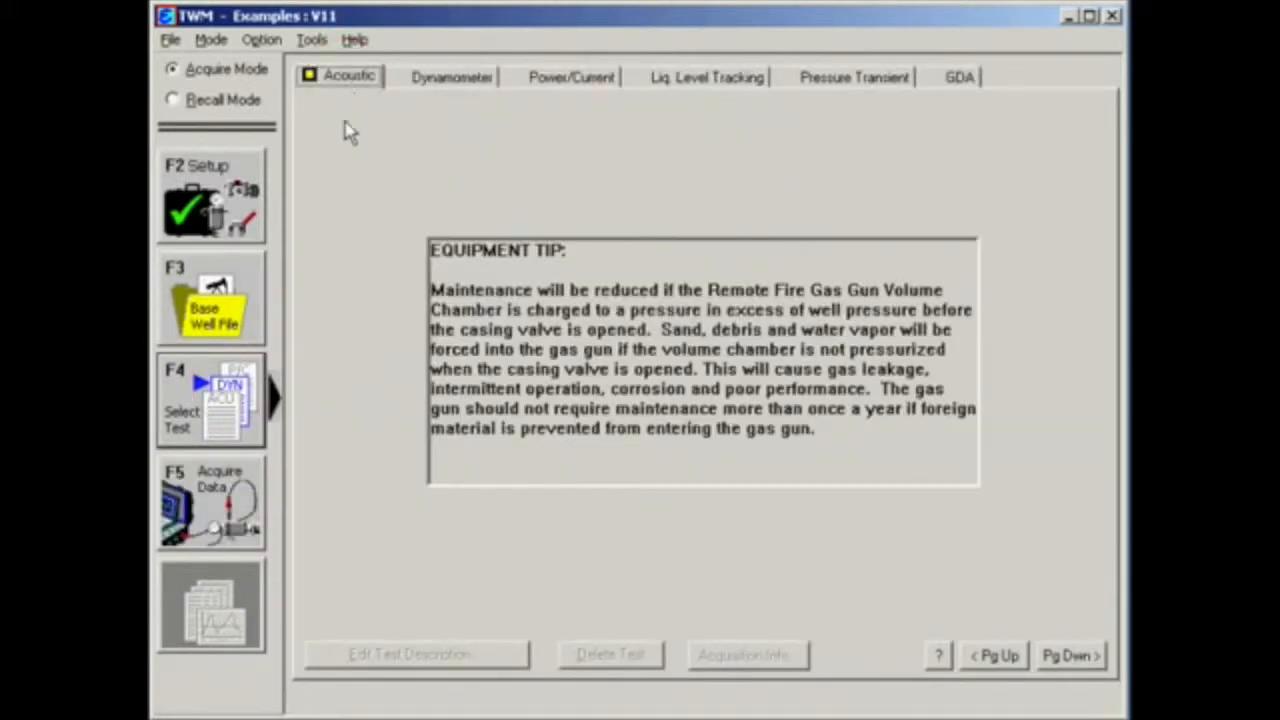
click(243, 488)
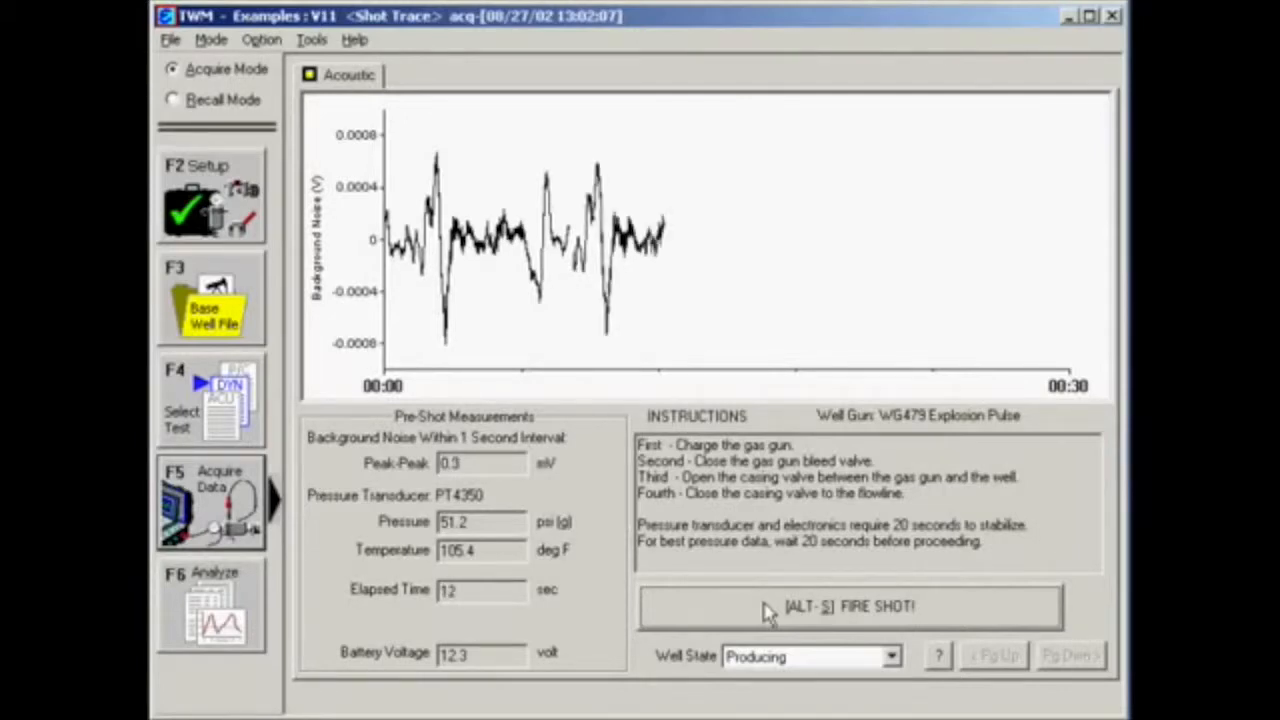
click(765, 612)
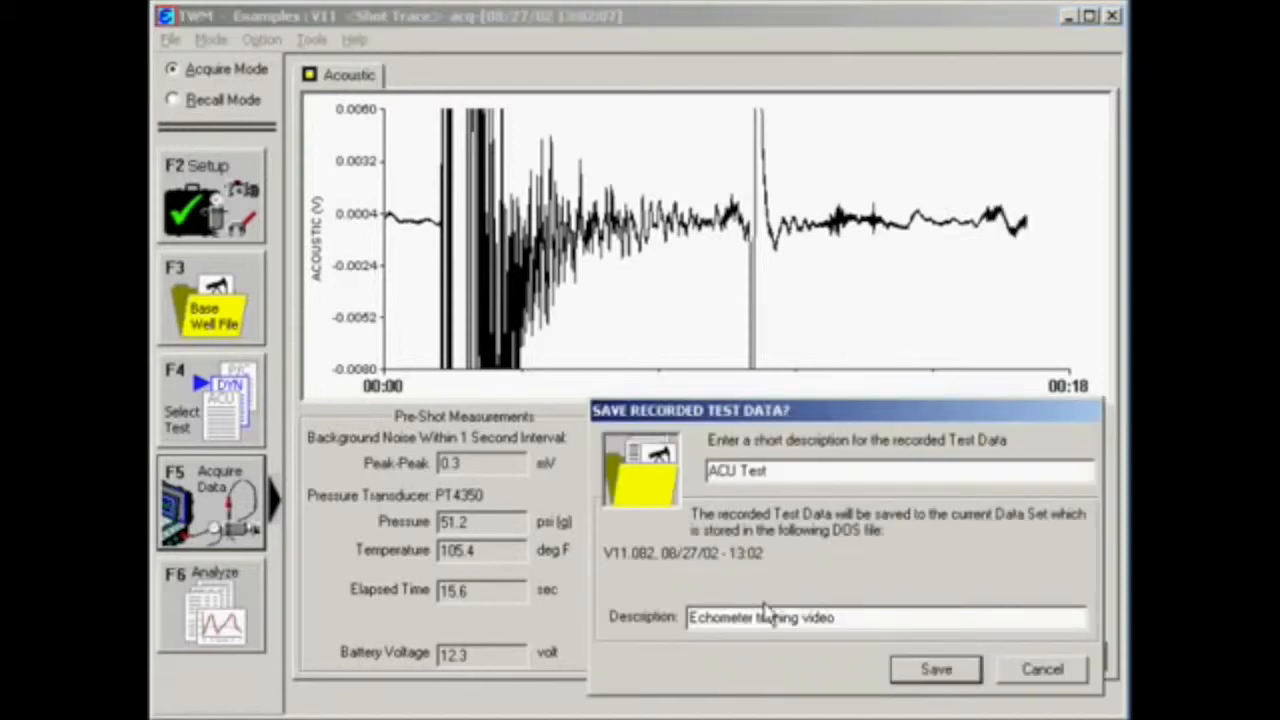
Save the recorded acoustic test data with the short description "Training video shot 2".
key(Tab)
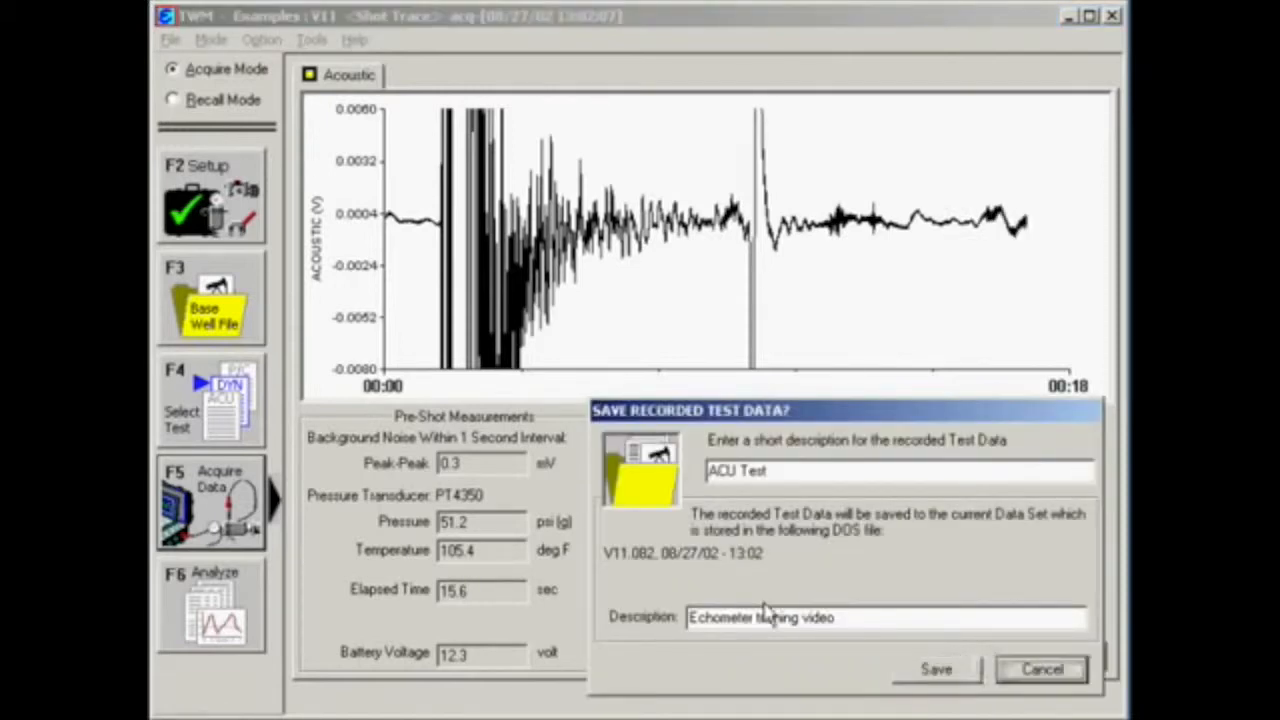
double_click(770, 471)
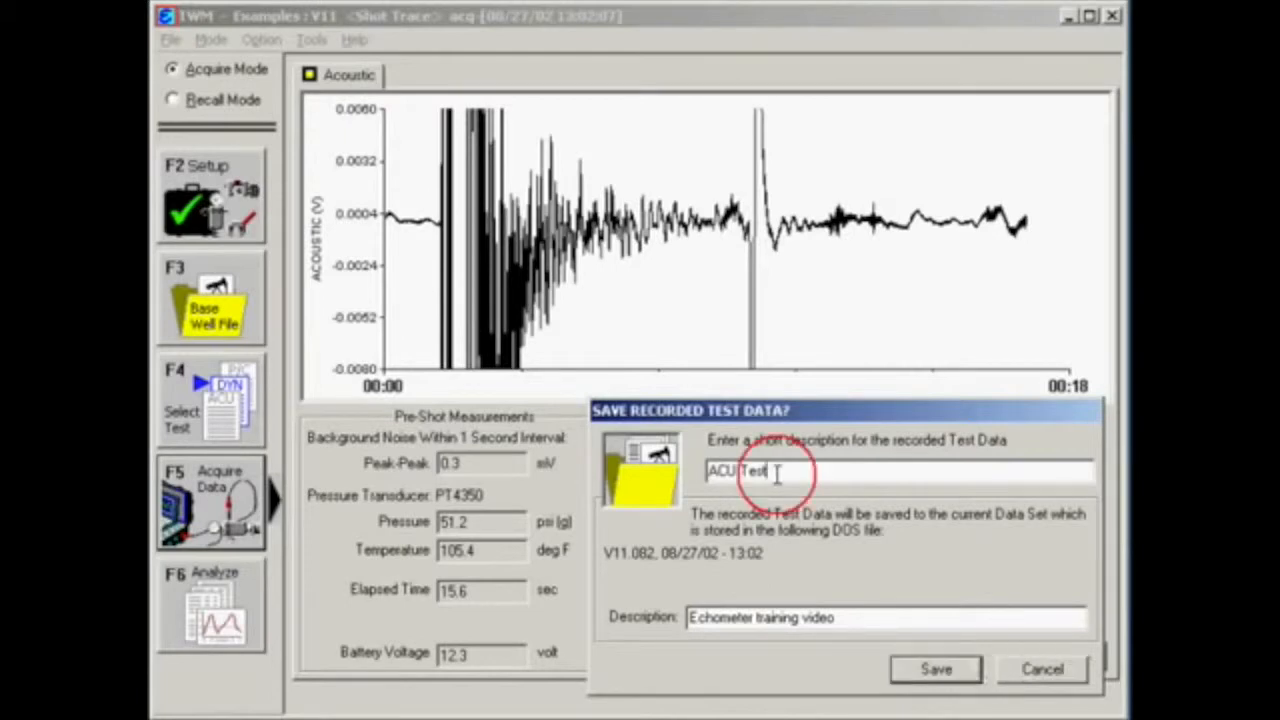
key(BackSpace)
key(BackSpace)
key(BackSpace)
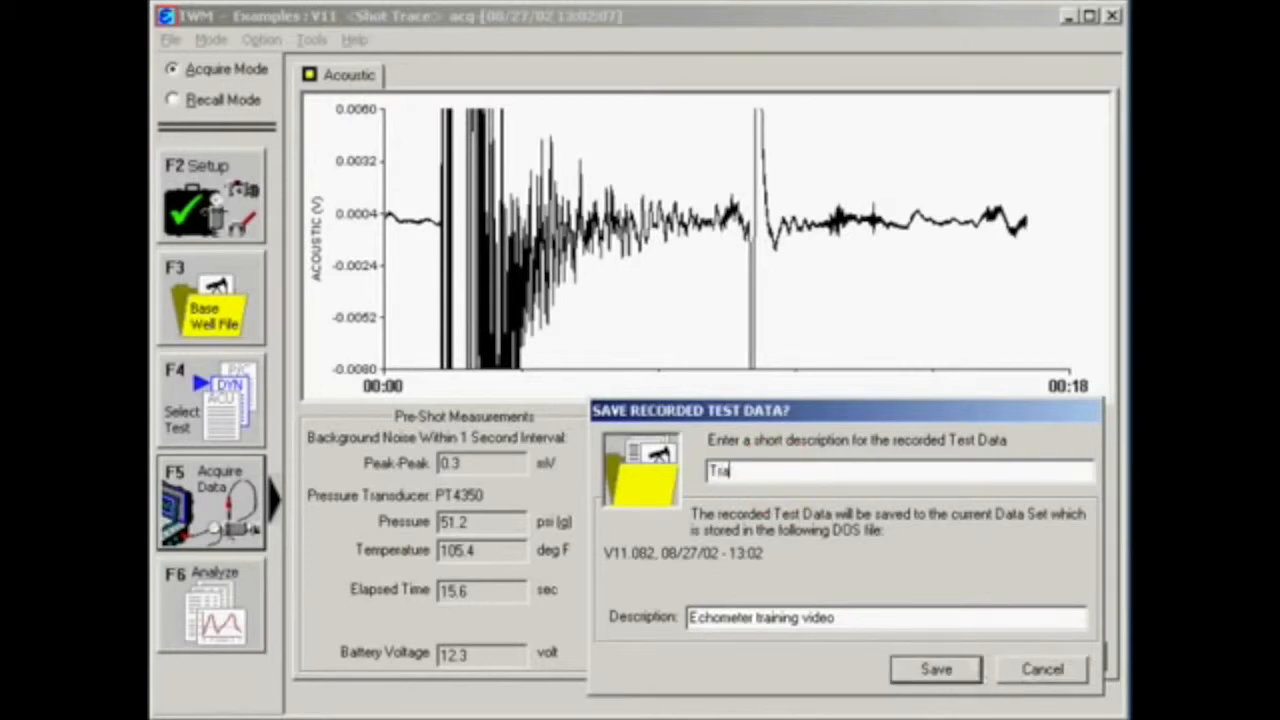
text(Training video s)
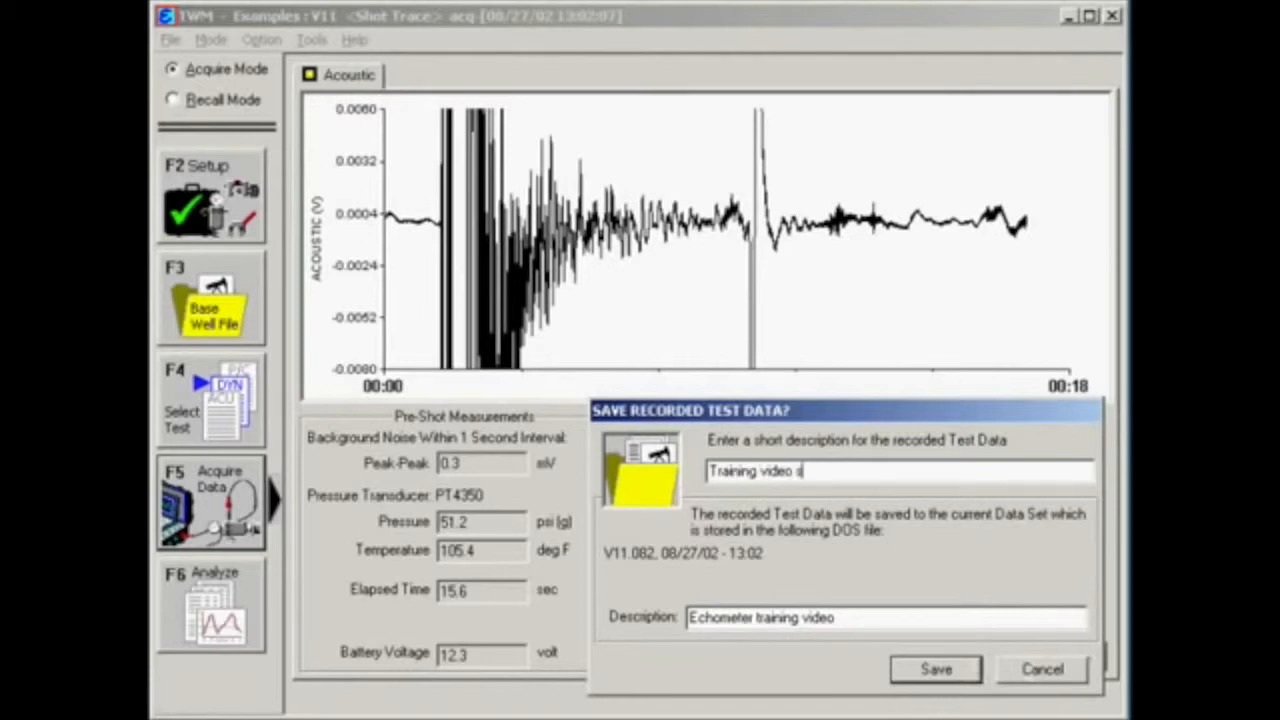
text(hot 2)
click(928, 674)
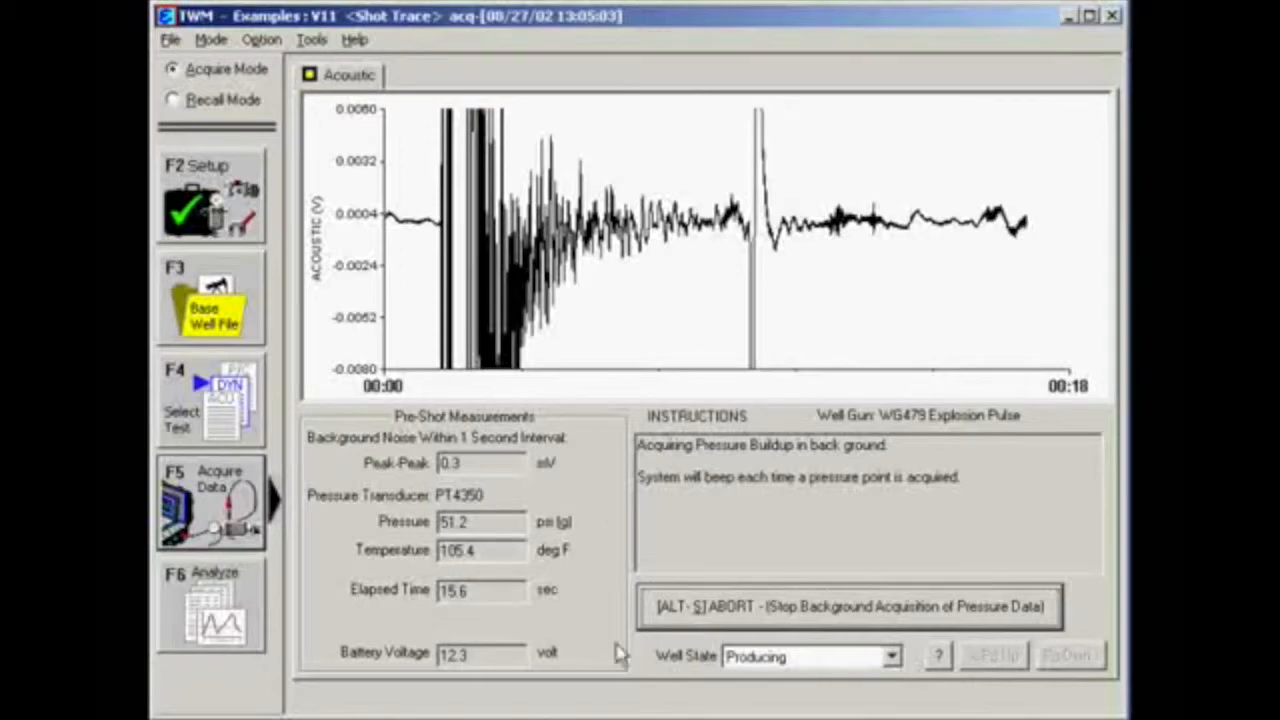
Open the shot analysis and inspect the liquid level pick by shifting the indicator to 6.321 s and back to 8.321 s.
click(225, 620)
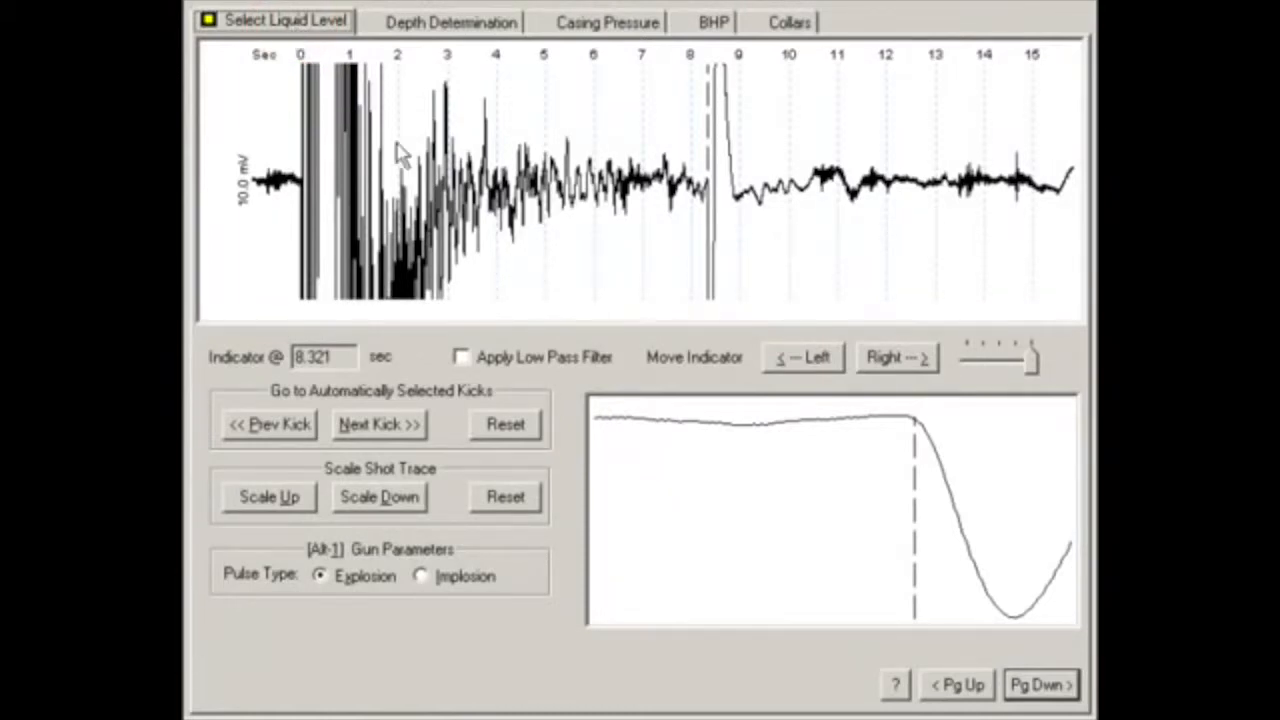
click(820, 362)
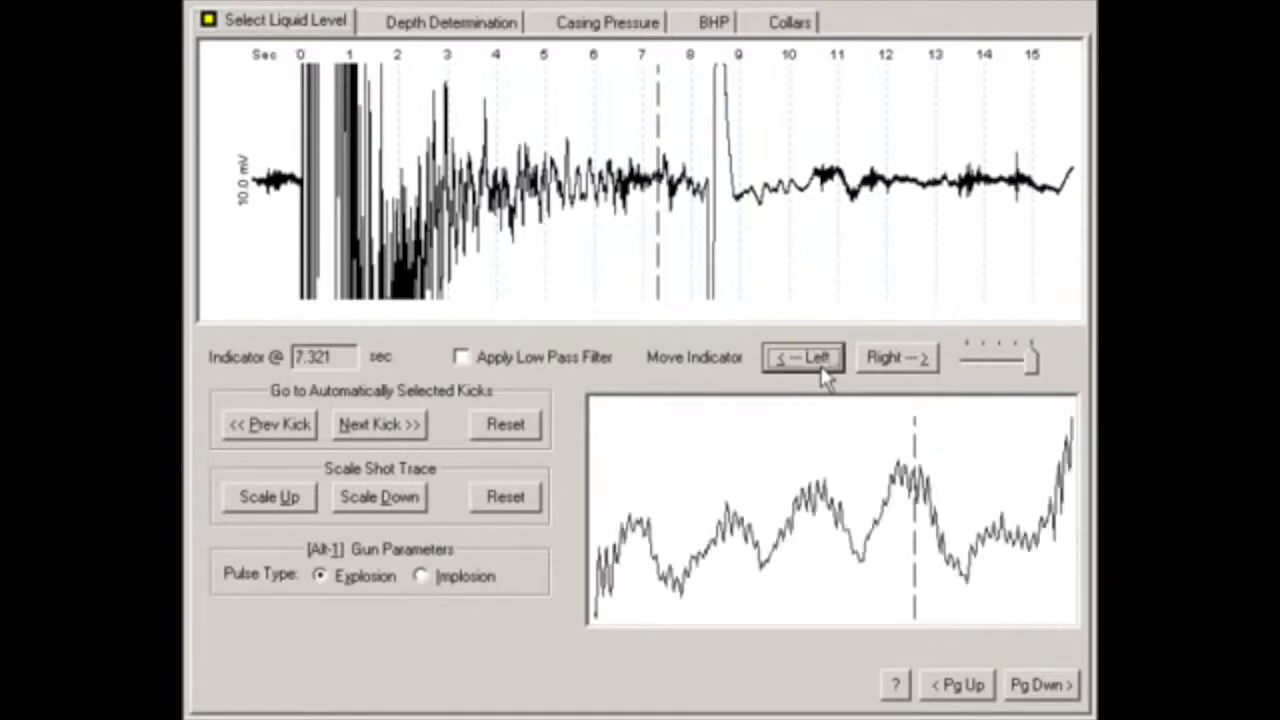
click(819, 362)
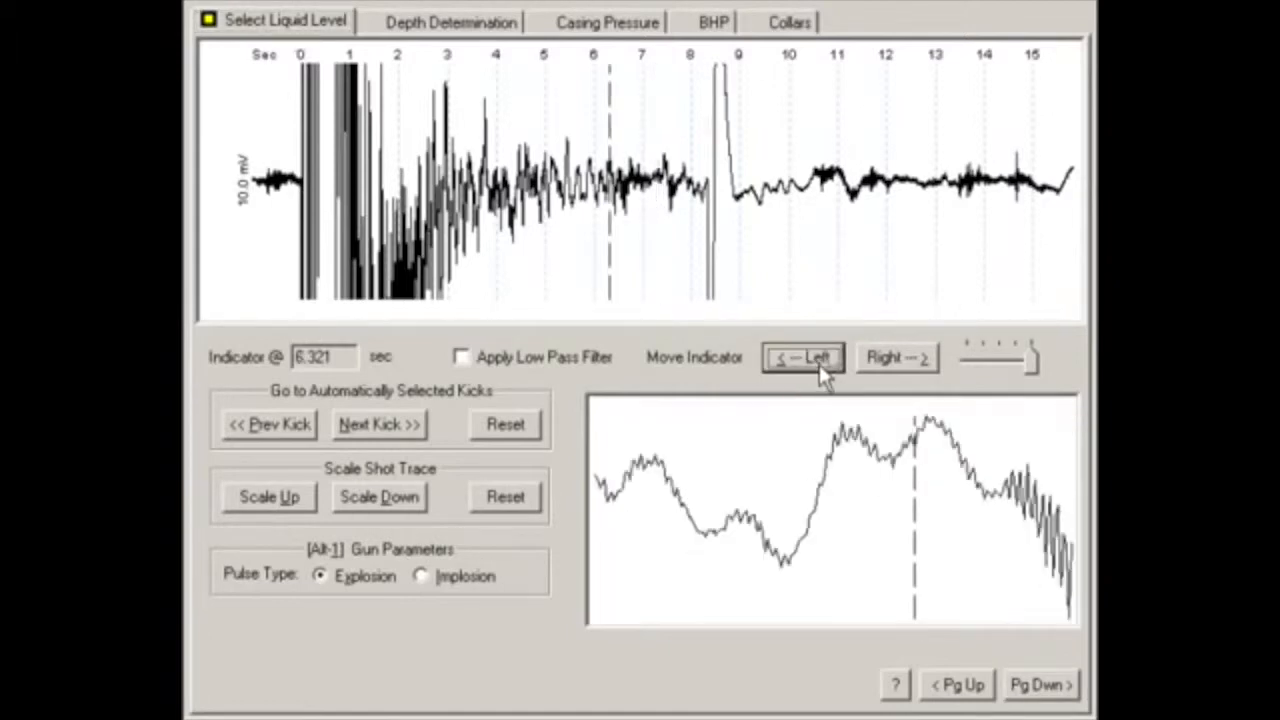
click(909, 363)
click(908, 364)
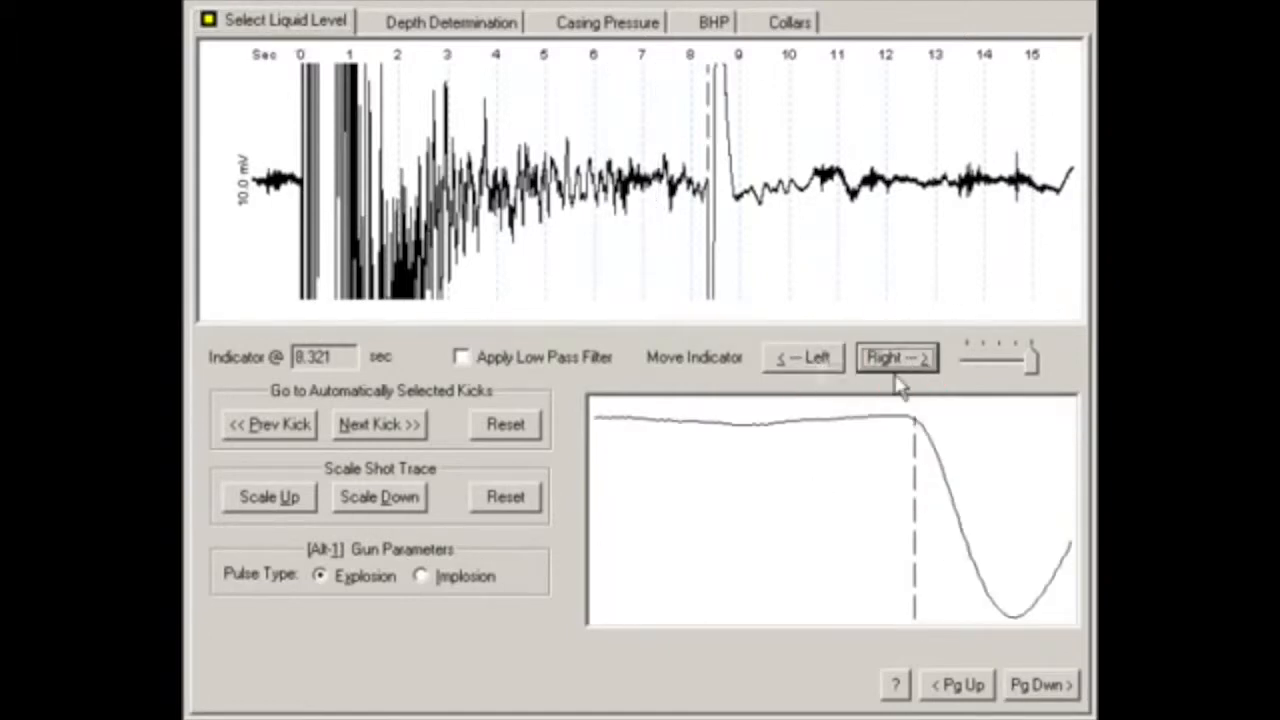
click(815, 530)
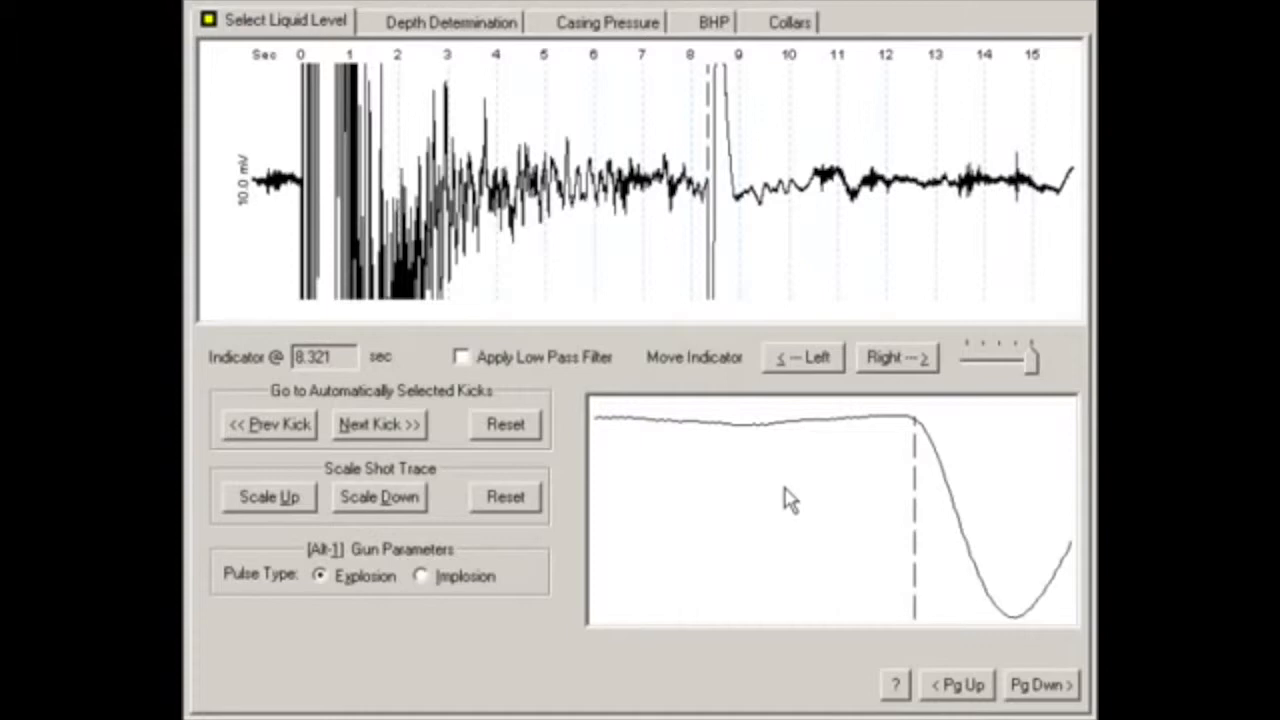
Examine the liquid level and last-collar markers on the trace in the depth determination.
click(470, 28)
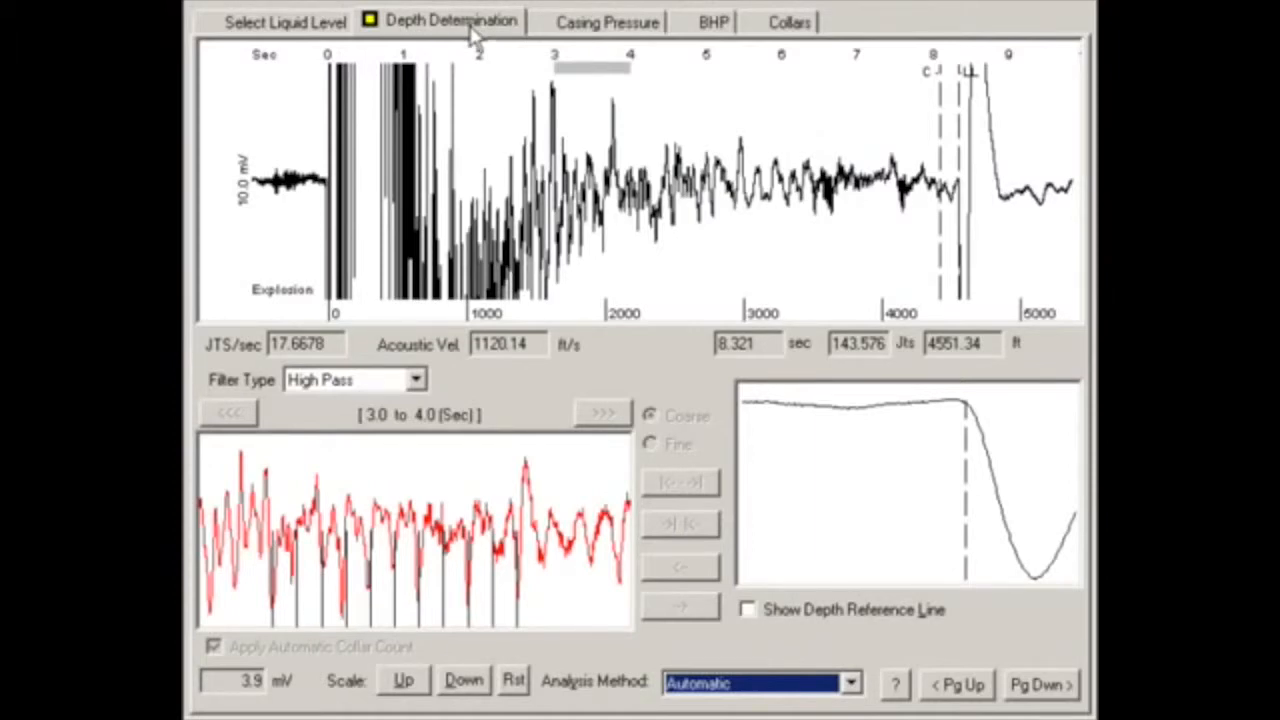
click(963, 230)
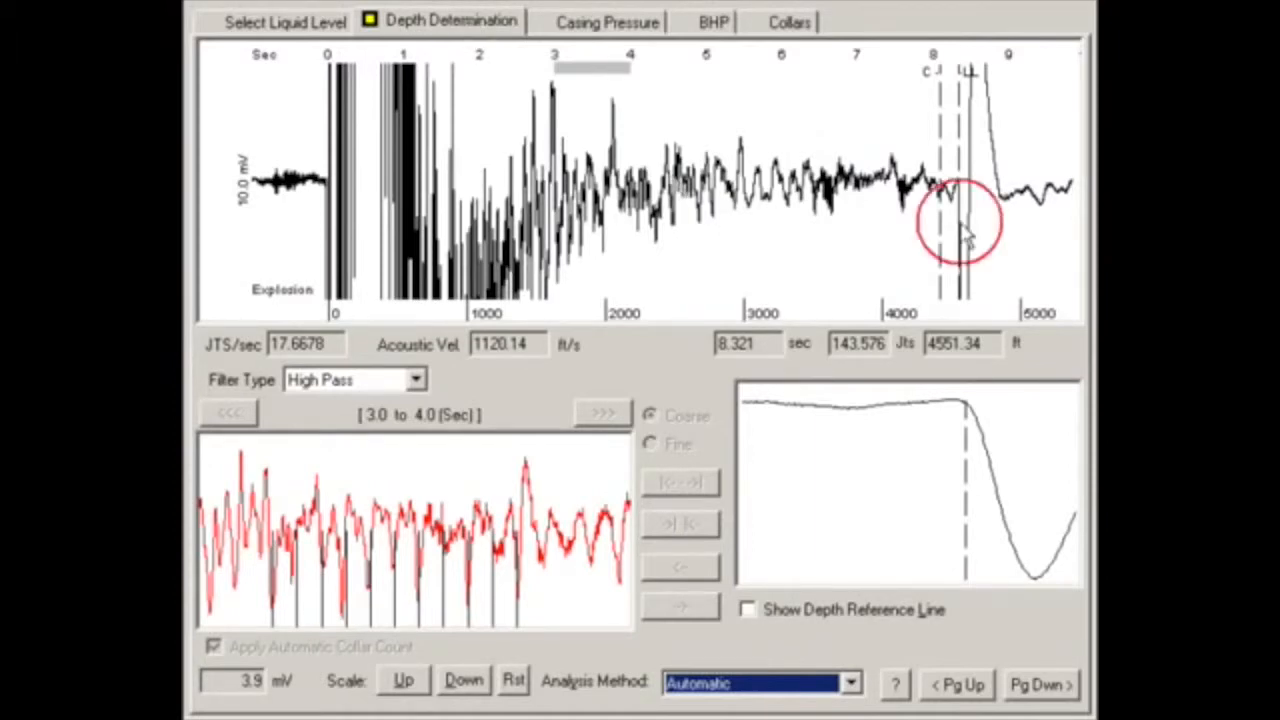
click(963, 230)
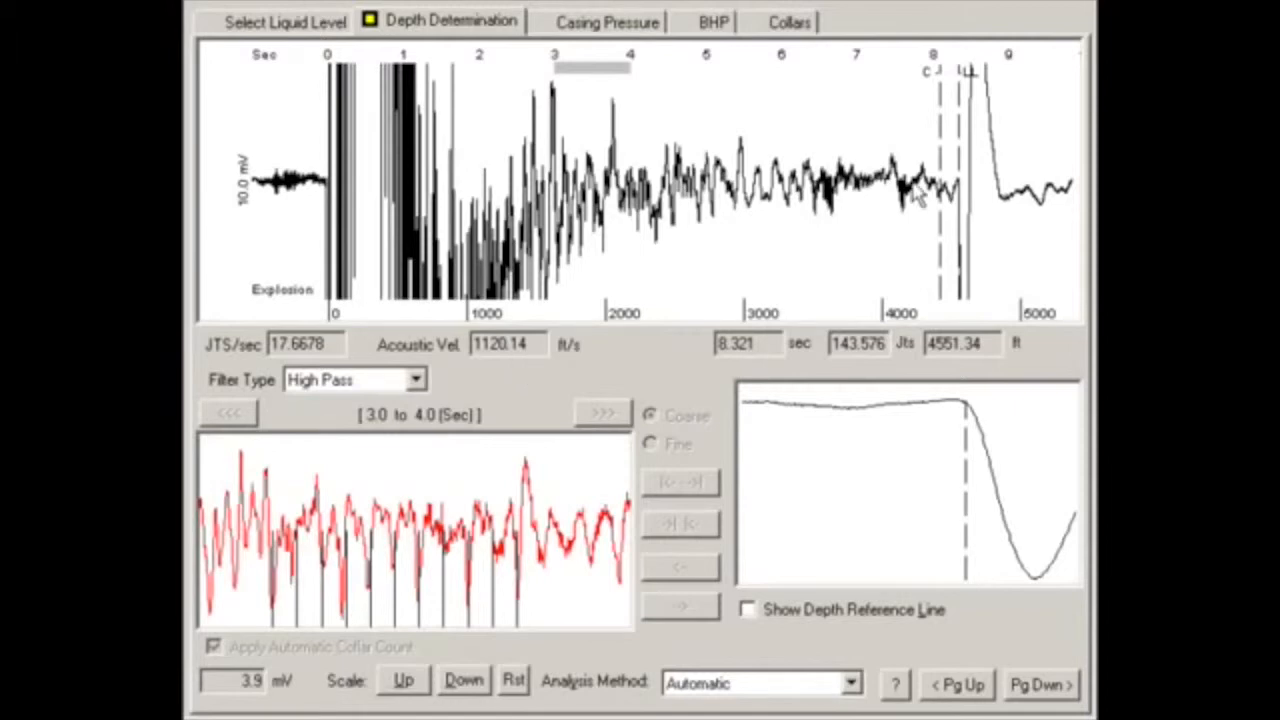
click(943, 180)
Try the Down Hole Marker and Acoustic Velocity analysis methods for the liquid level depth, returning the method to Automatic.
click(850, 683)
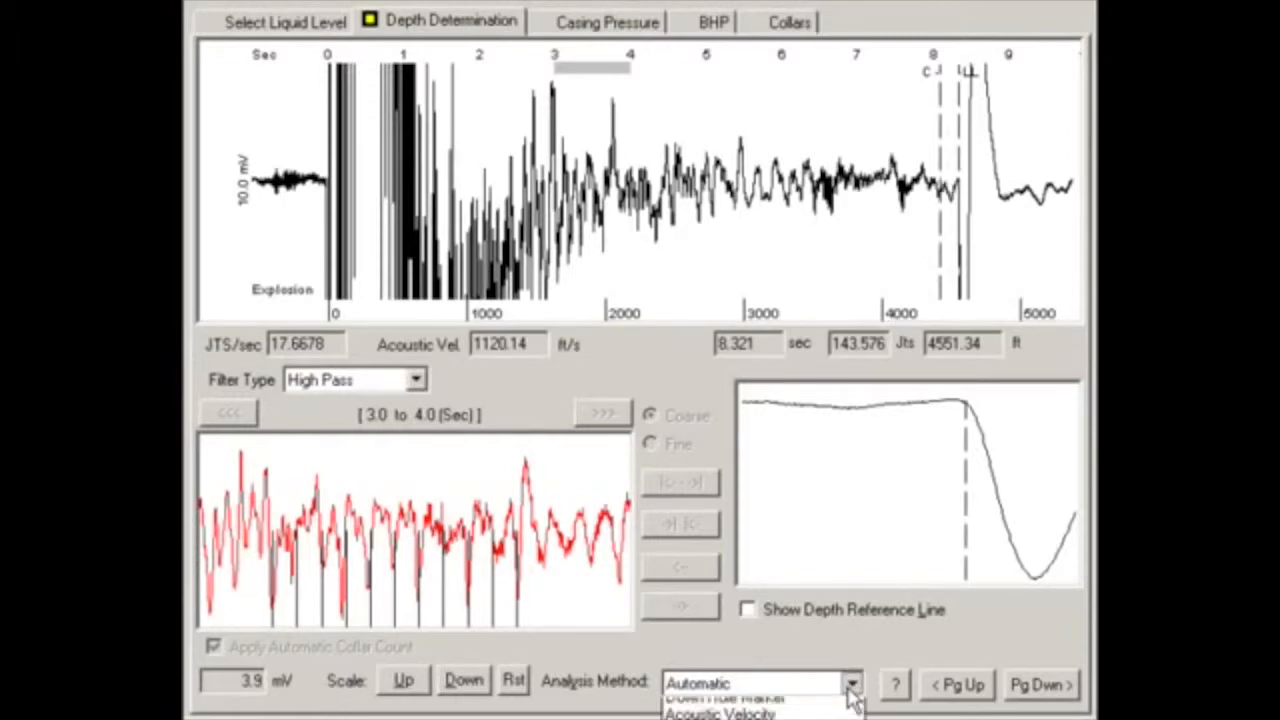
click(748, 708)
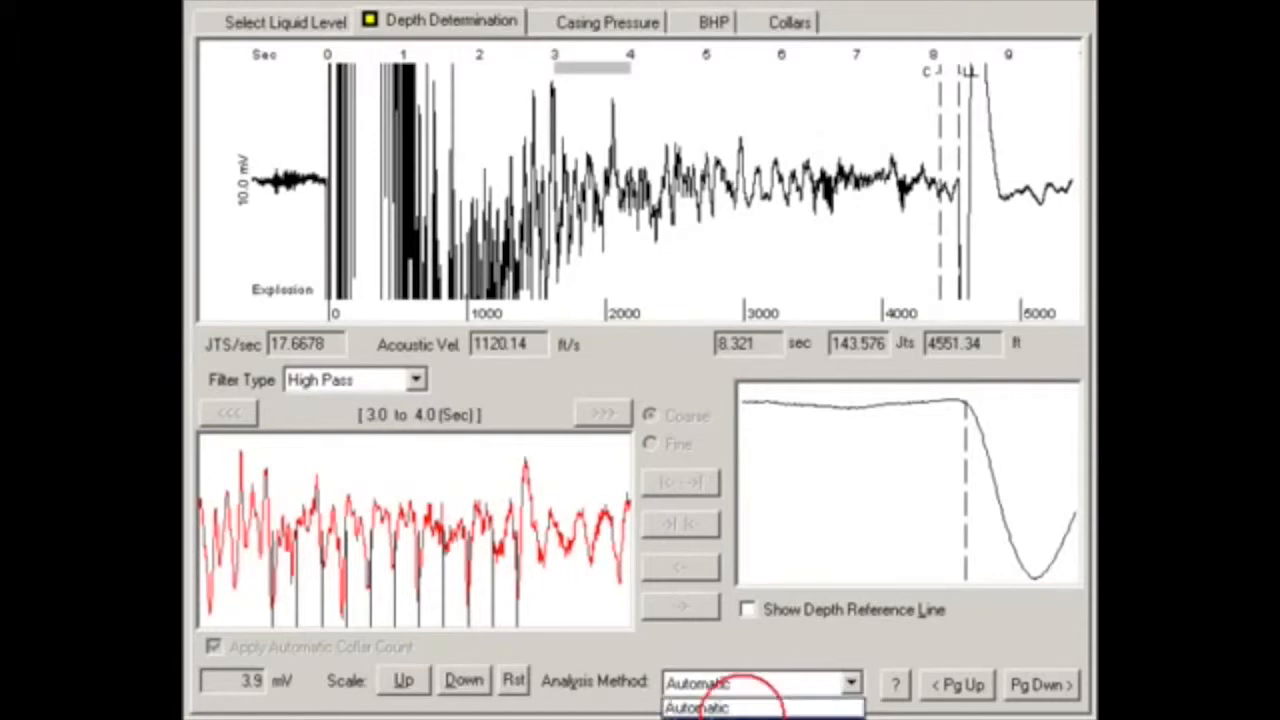
click(850, 684)
click(815, 712)
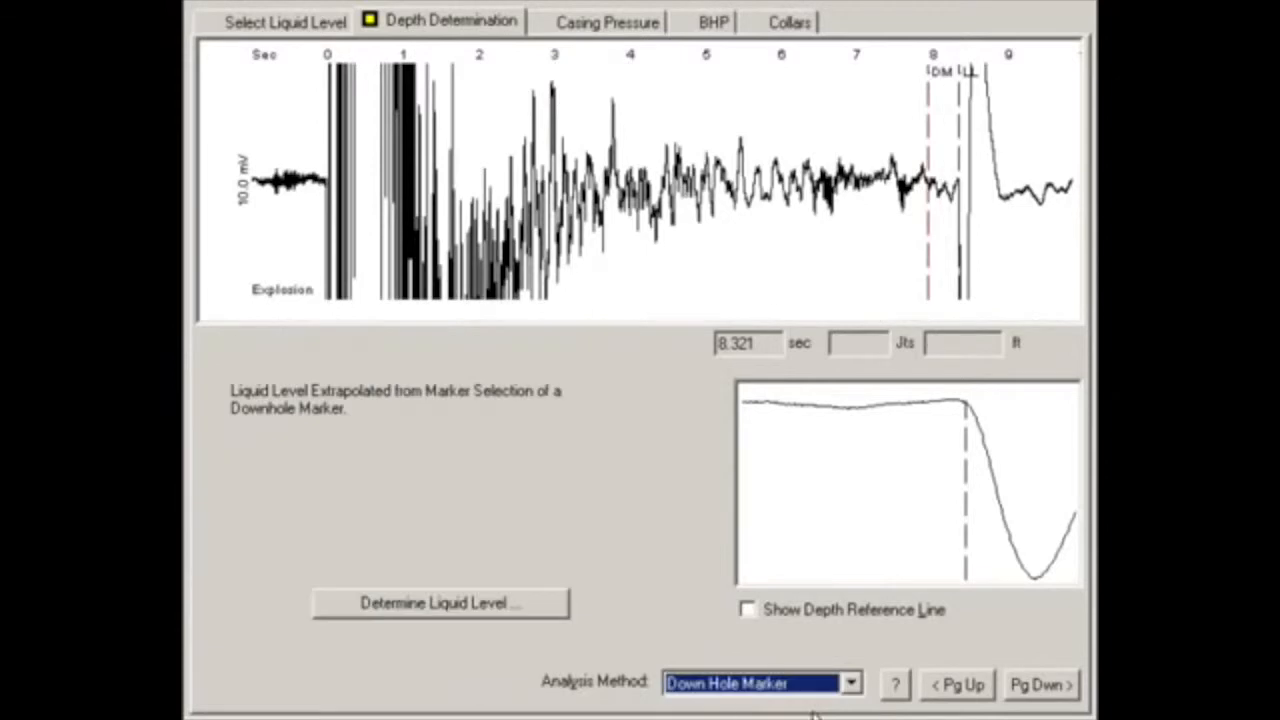
click(850, 684)
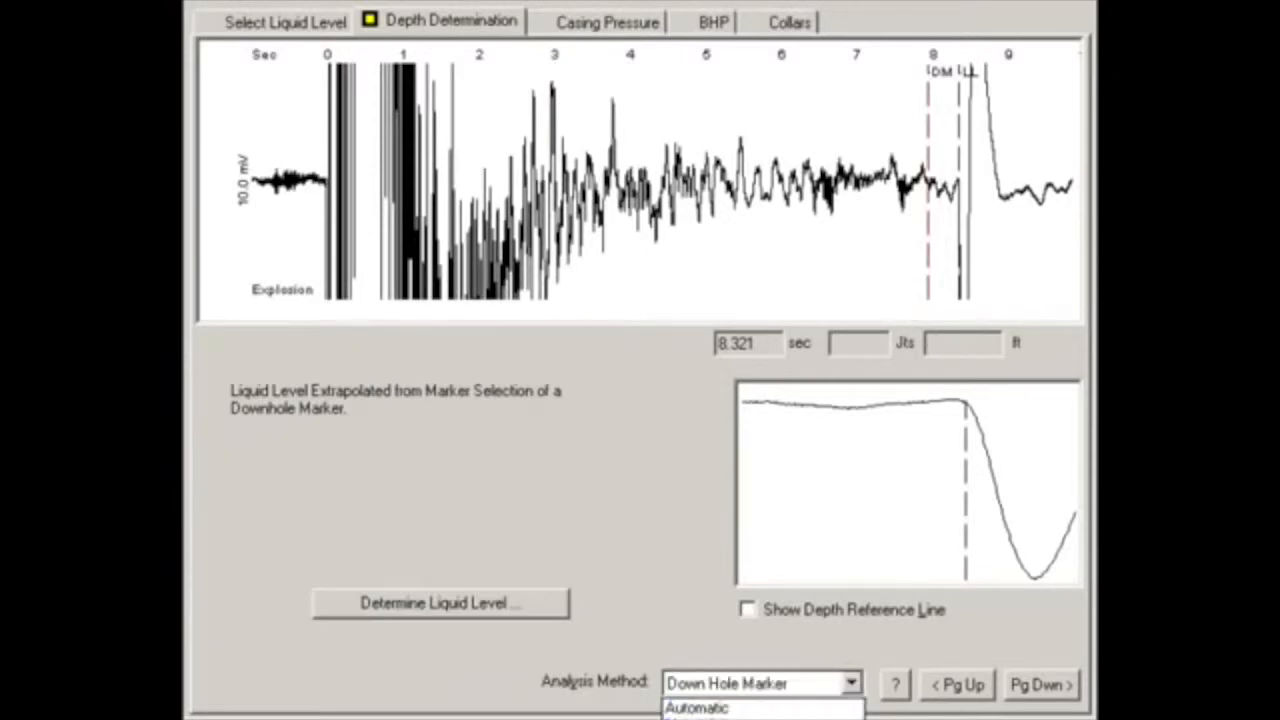
click(760, 716)
click(850, 684)
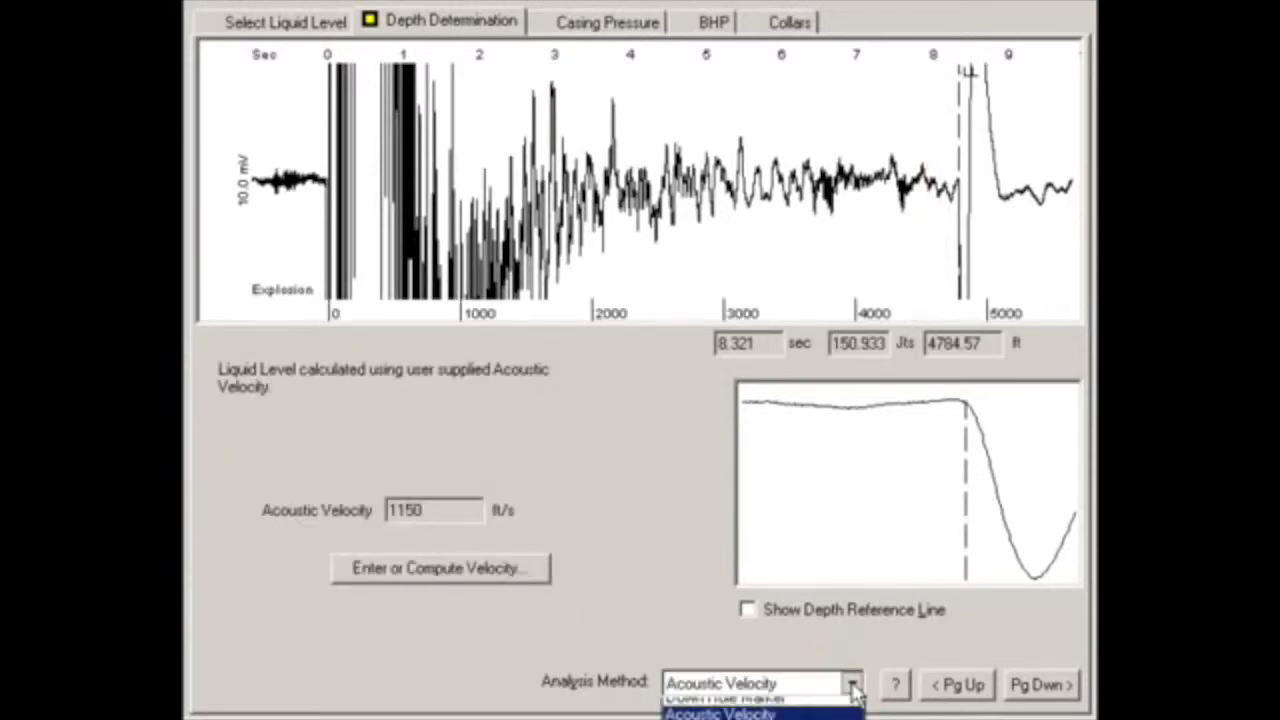
click(822, 705)
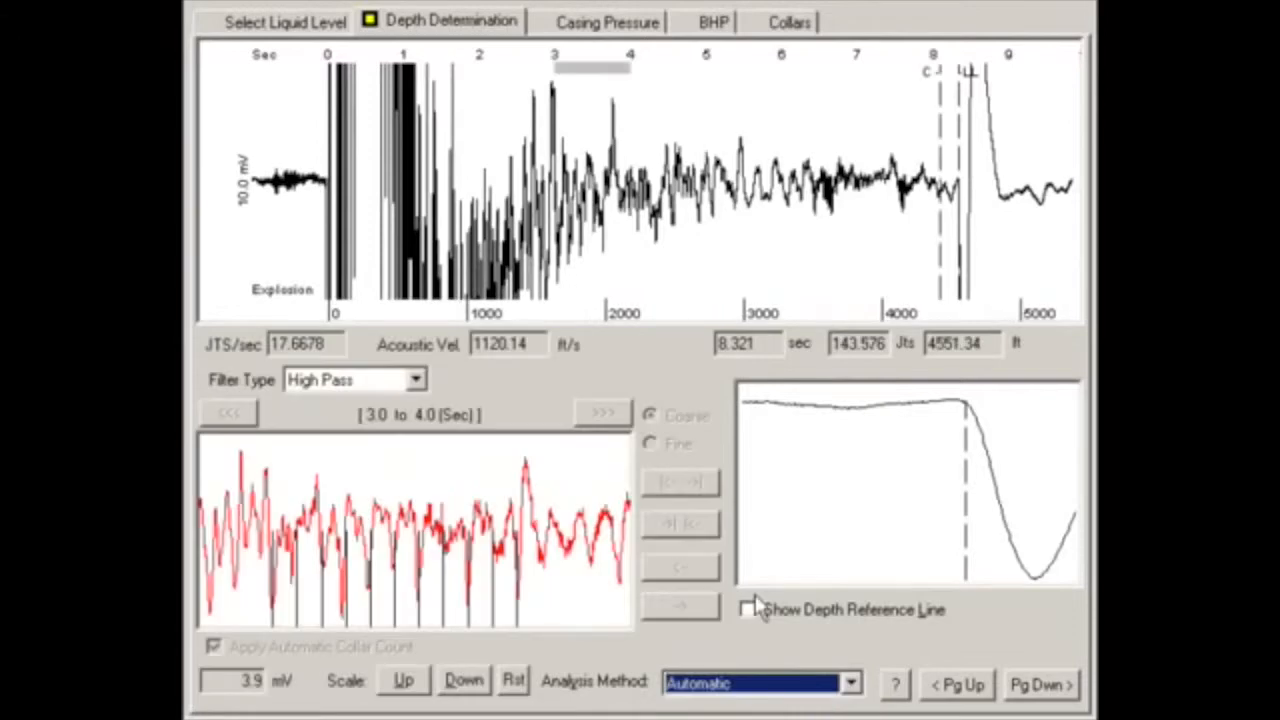
Show the casing pressure buildup plot and end the buildup acquisition.
click(600, 22)
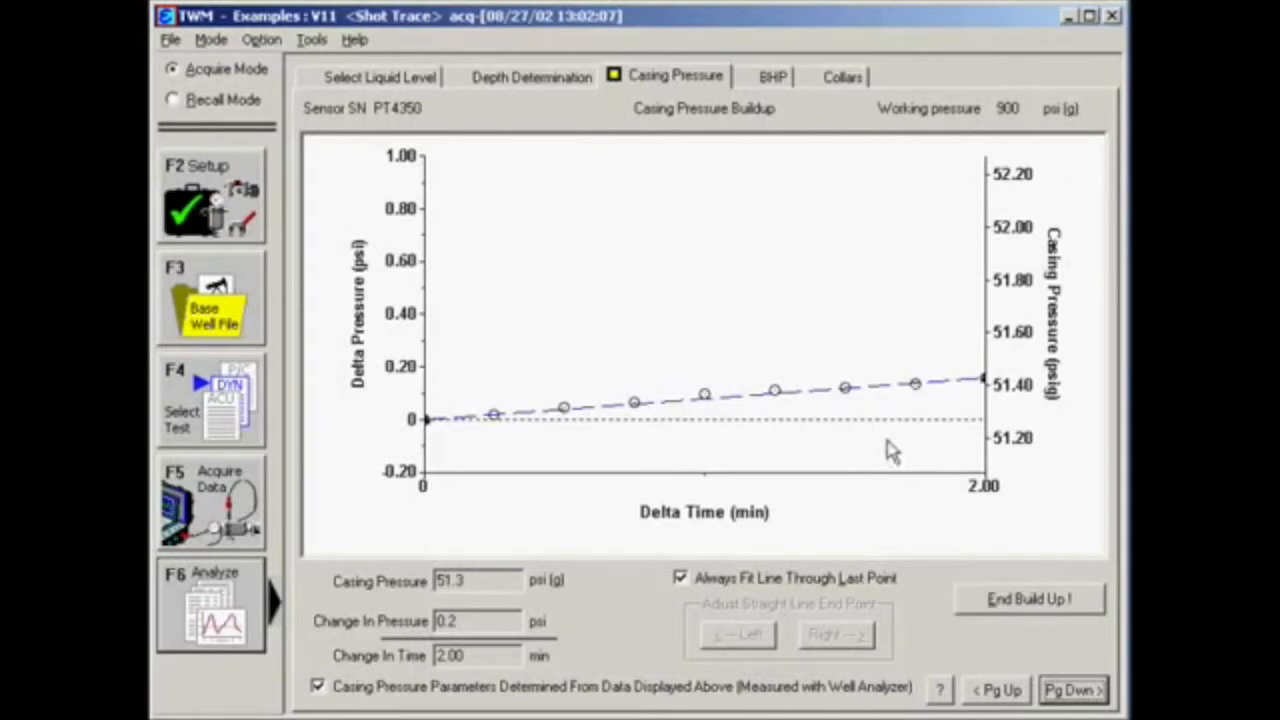
click(1040, 604)
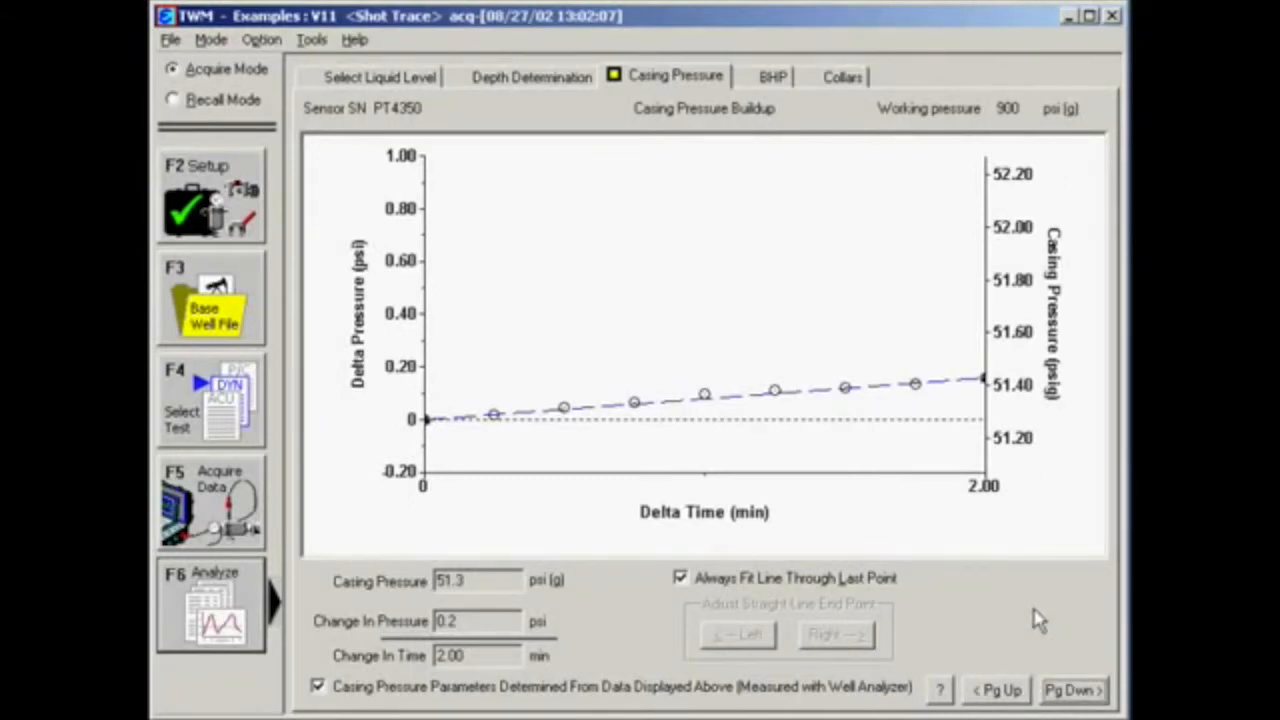
Review the collar count traces and the bottomhole pressure results, including the liquid level depth.
click(828, 86)
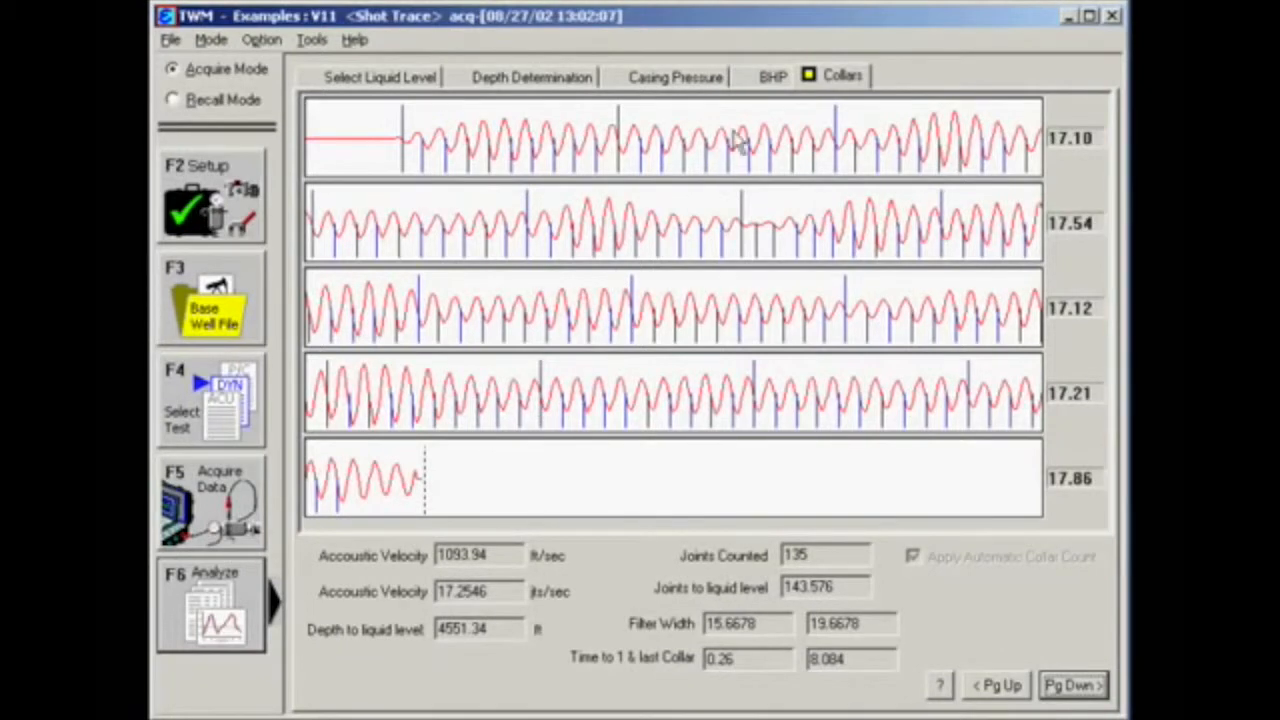
click(758, 84)
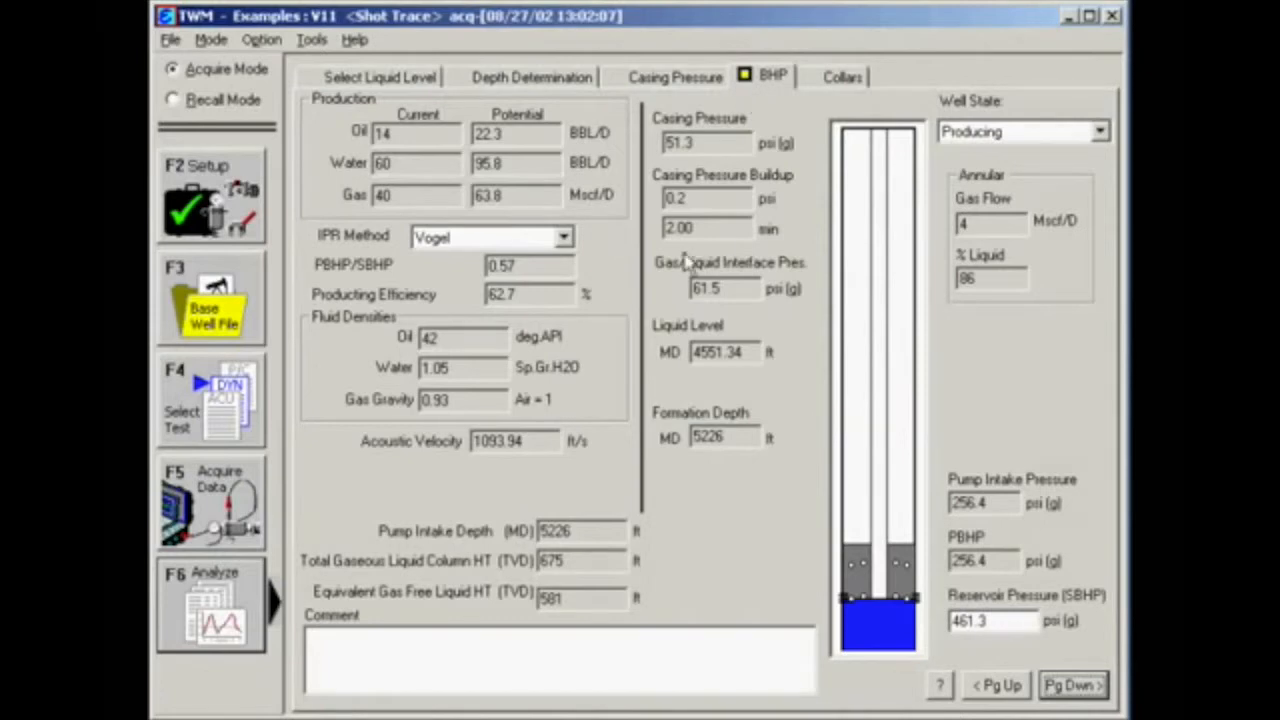
click(720, 376)
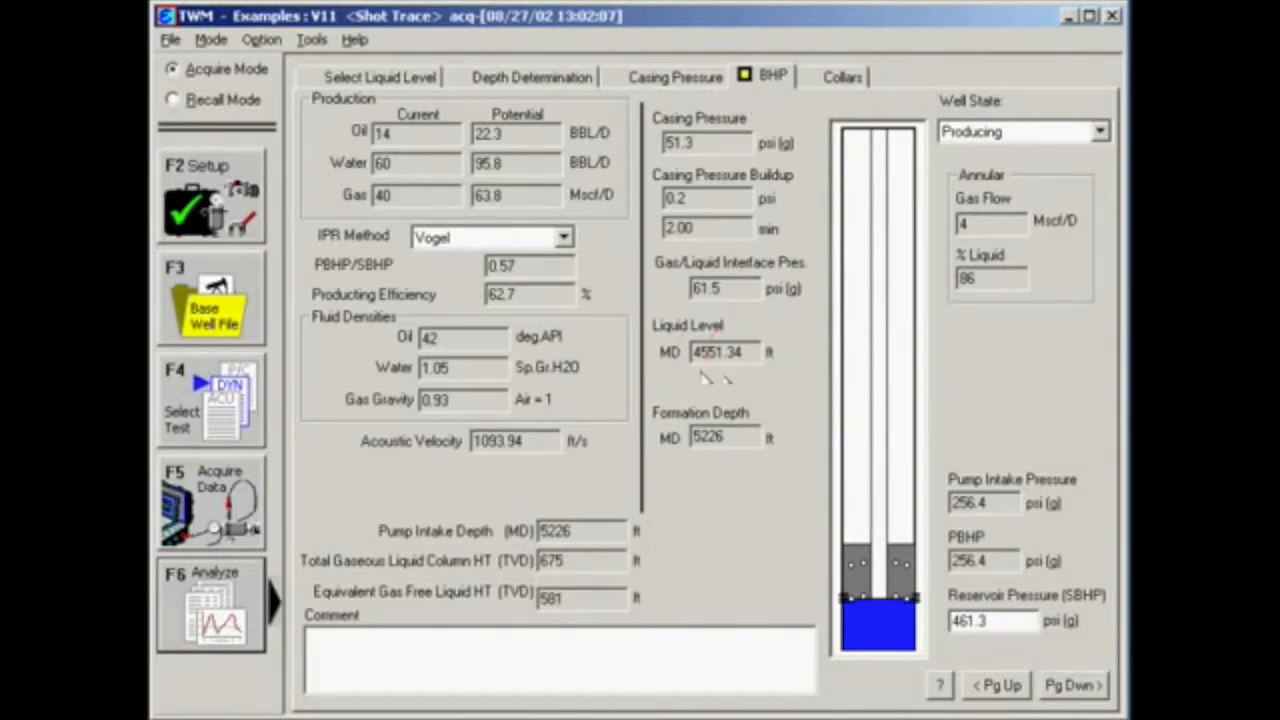